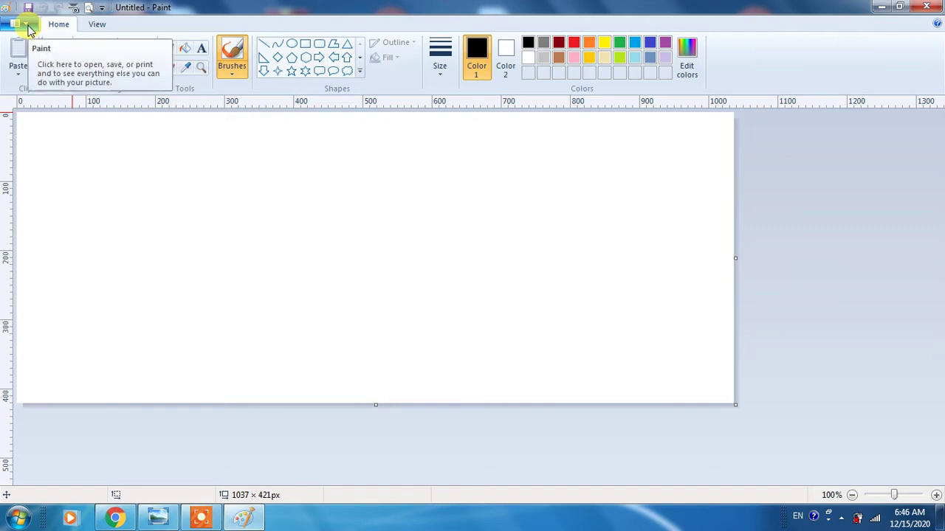
Start importing a picture from a scanner and choose the HP LaserJet M1005 MFP as the device
{"action": "left_click", "coordinate": [28, 25]}
{"action": "left_click", "coordinate": [28, 26]}
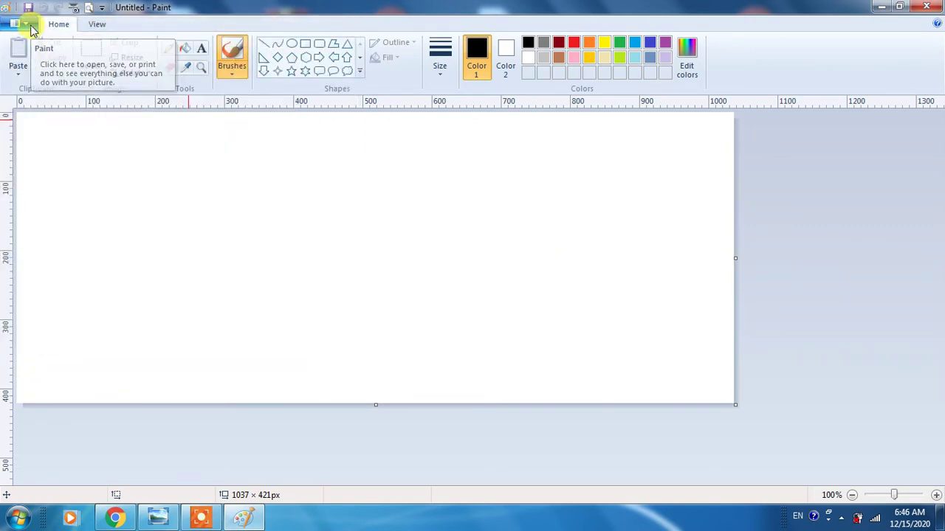
{"action": "left_click", "coordinate": [30, 26]}
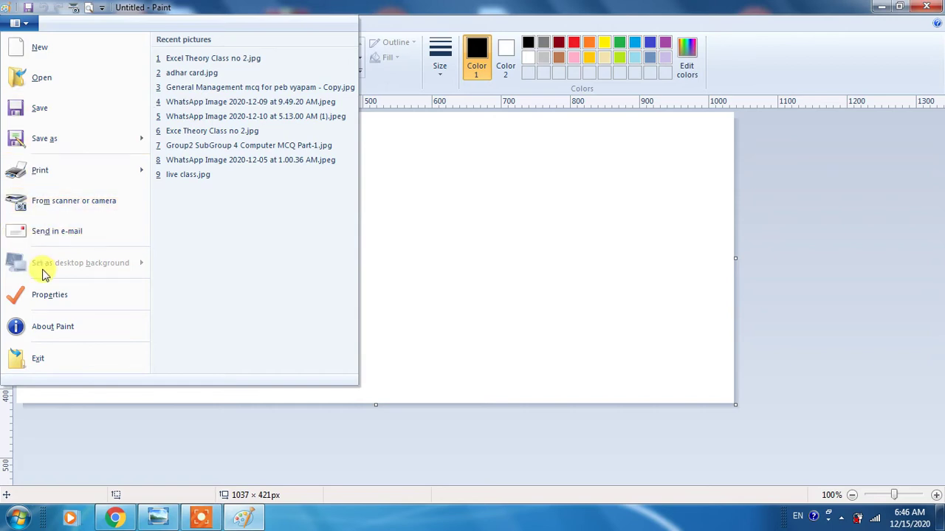
{"action": "left_click", "coordinate": [87, 206]}
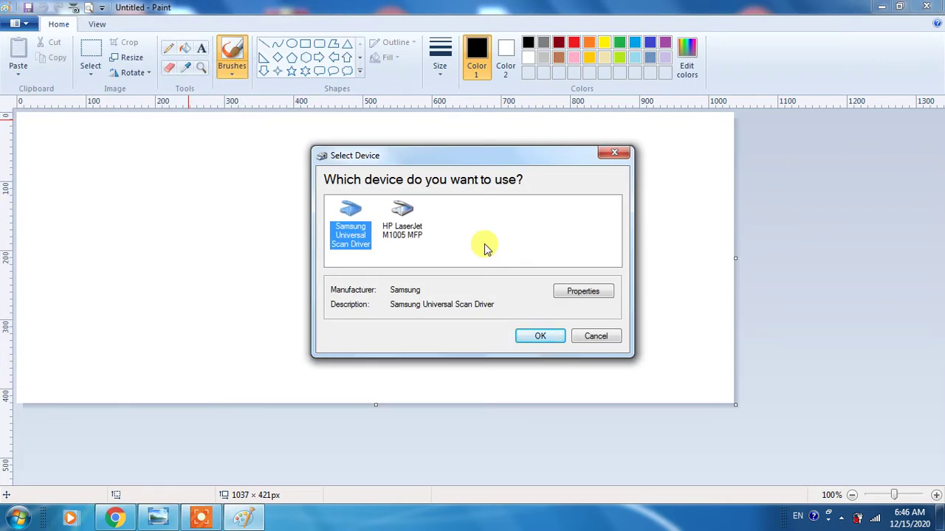
{"action": "left_click", "coordinate": [399, 220]}
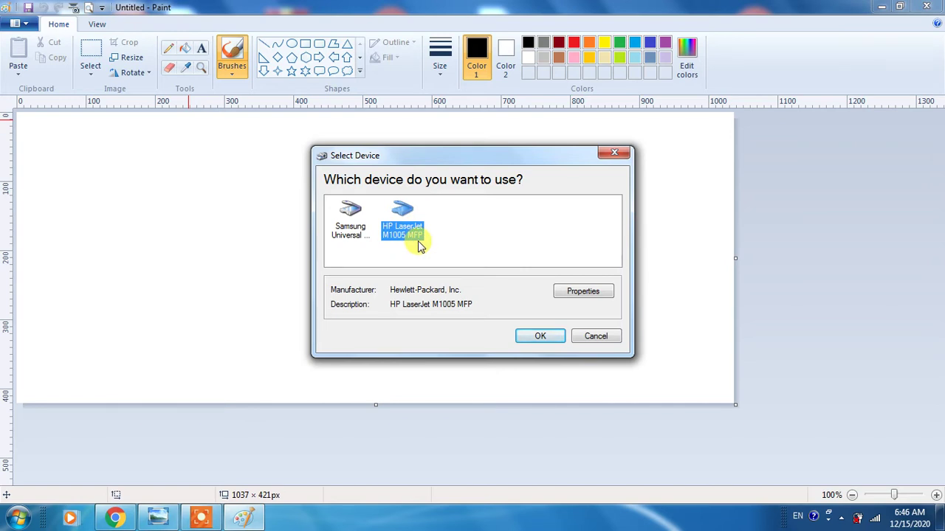
{"action": "left_click", "coordinate": [550, 337]}
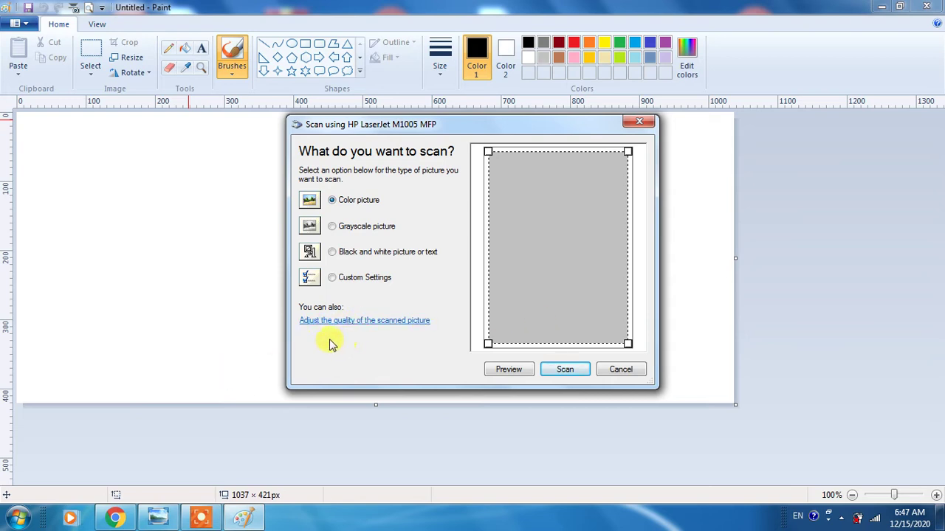
Set the scan resolution to 300 DPI in the picture quality settings and scan the page
{"action": "left_click", "coordinate": [358, 323]}
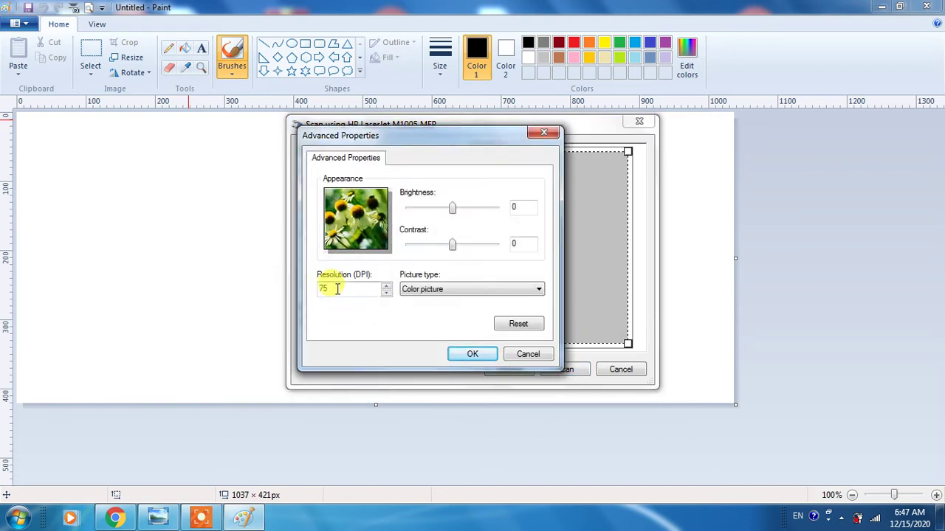
{"action": "left_click_drag", "start_coordinate": [337, 288], "coordinate": [258, 280]}
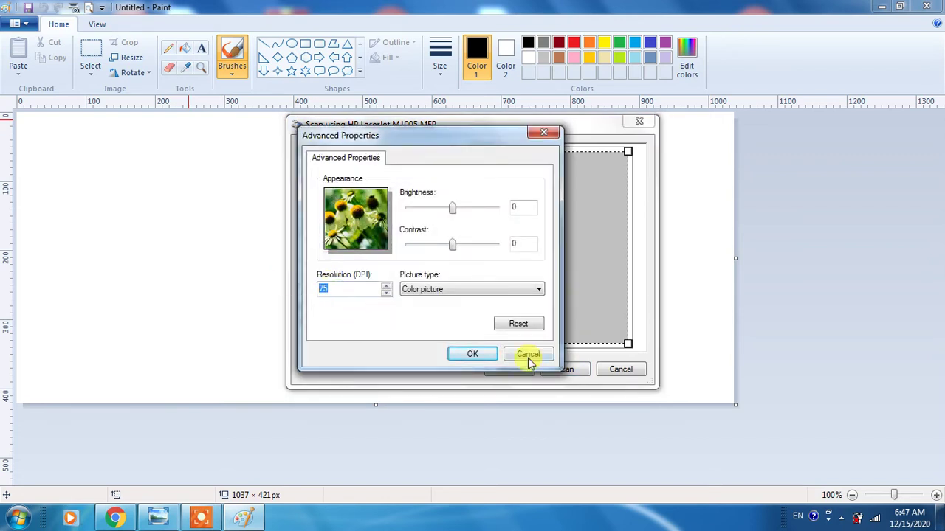
{"action": "type", "text": "300"}
{"action": "left_click", "coordinate": [475, 355]}
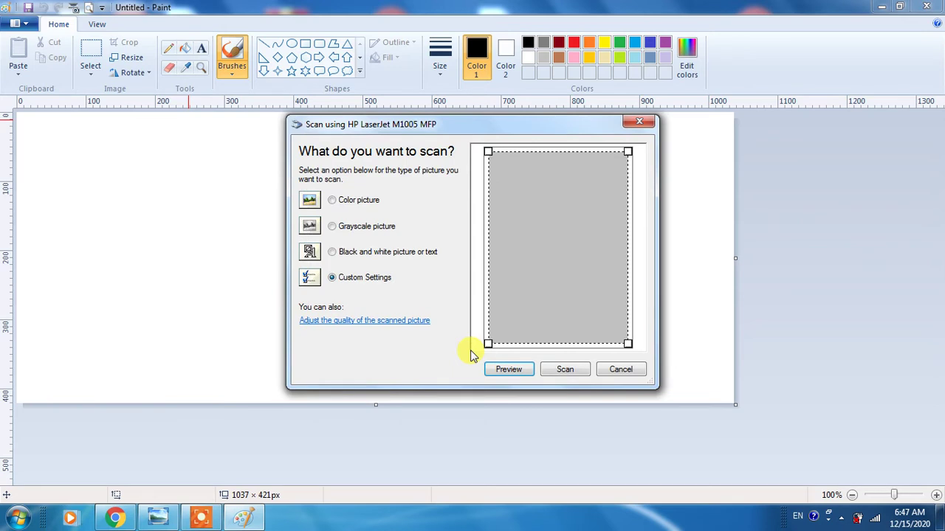
{"action": "left_click", "coordinate": [565, 373]}
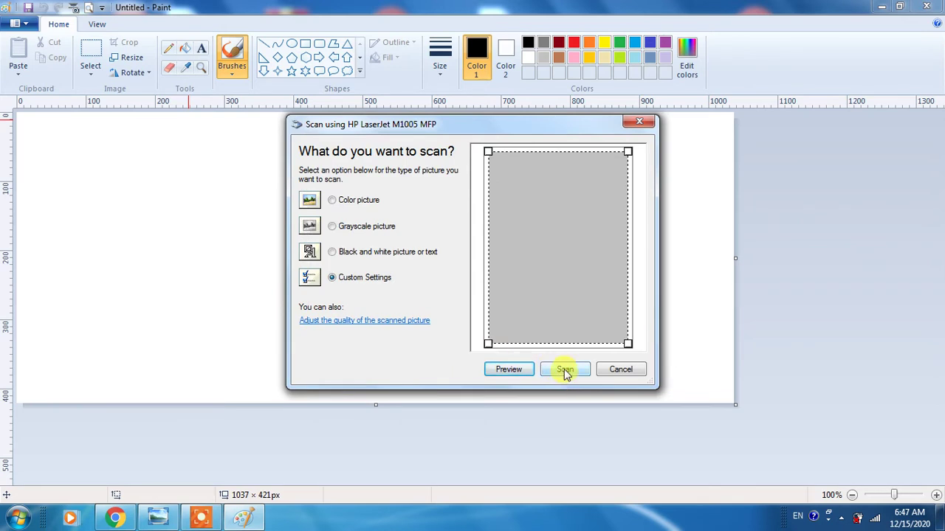
{"action": "left_click", "coordinate": [564, 372]}
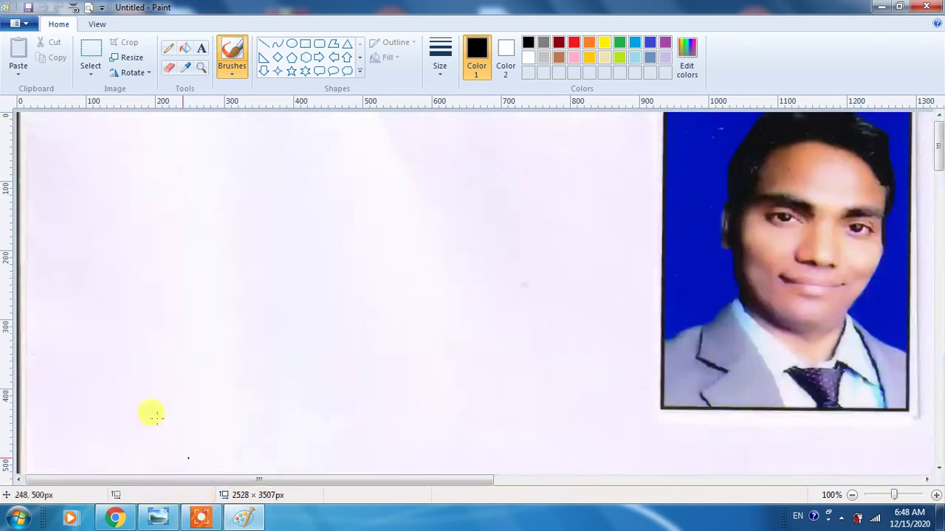
Launch a second Paint window with the Run command mspaint and move it aside to uncover the scanned page
{"action": "scroll", "coordinate": [191, 353], "scroll_direction": "down", "scroll_amount": 12}
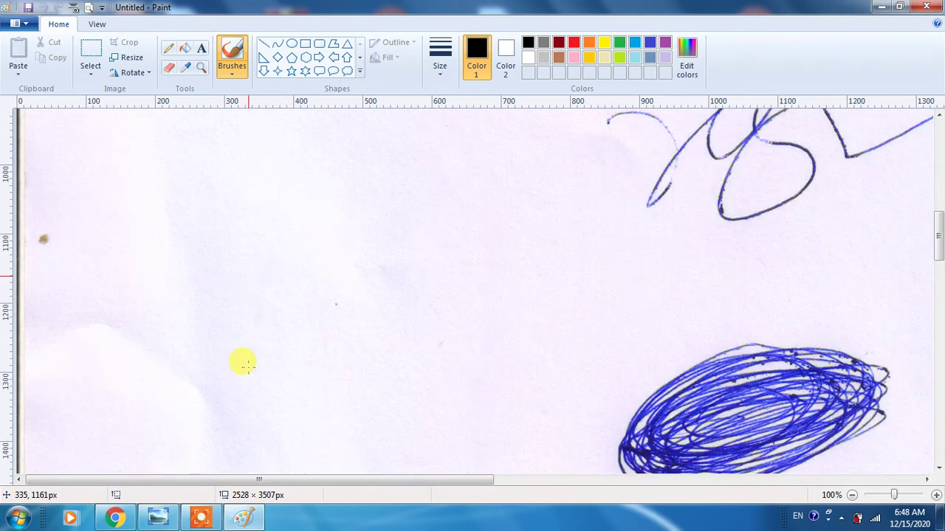
{"action": "scroll", "coordinate": [236, 360], "scroll_direction": "down", "scroll_amount": 3}
{"action": "scroll", "coordinate": [217, 348], "scroll_direction": "up", "scroll_amount": 5}
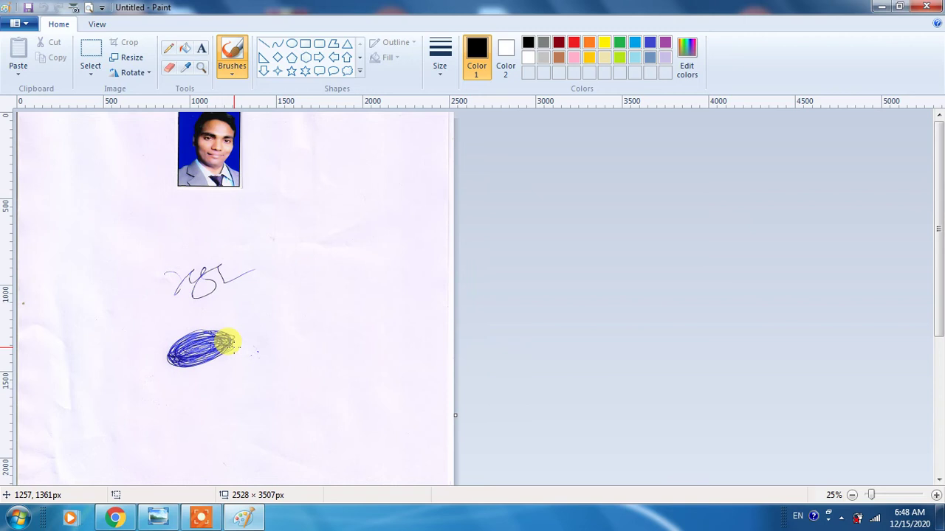
{"action": "key", "text": "super+r"}
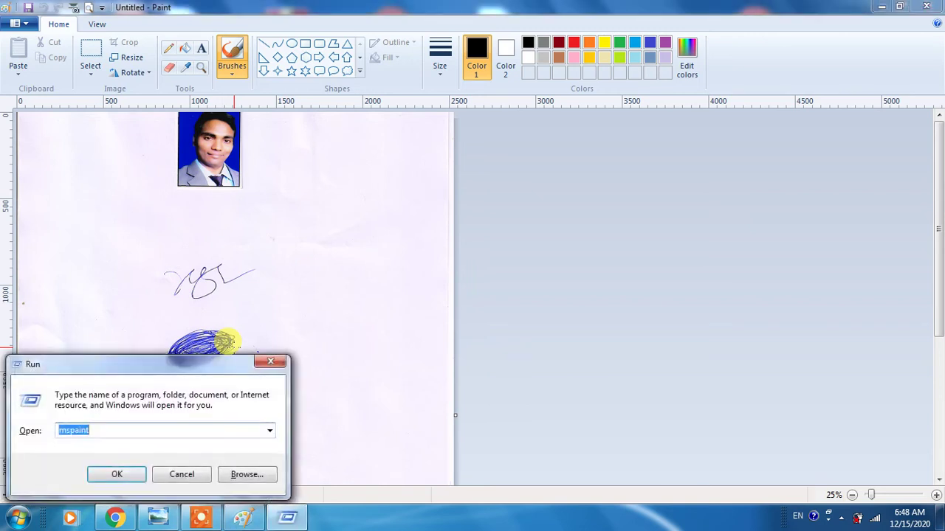
{"action": "type", "text": "mspaint"}
{"action": "left_click_drag", "start_coordinate": [104, 433], "coordinate": [5, 434]}
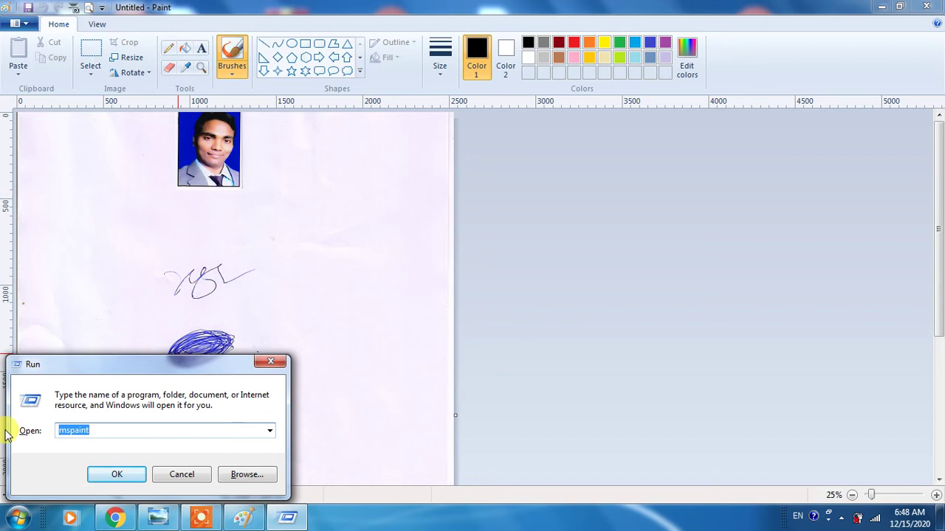
{"action": "key", "text": "BackSpace"}
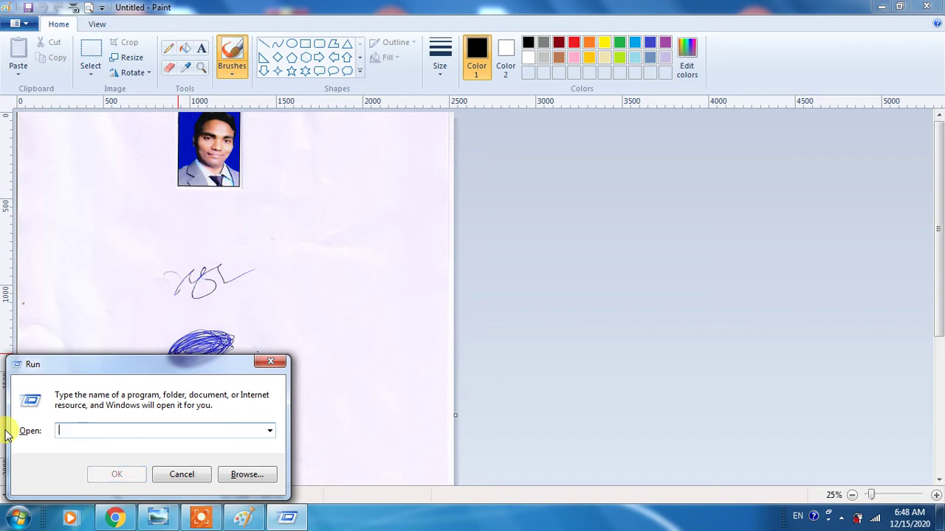
{"action": "type", "text": "msp"}
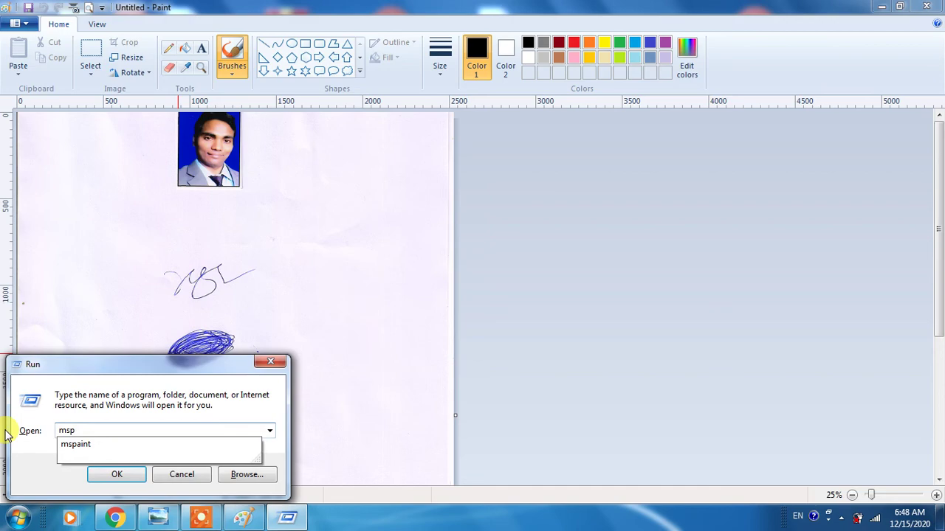
{"action": "key", "text": "Down"}
{"action": "key", "text": "Return"}
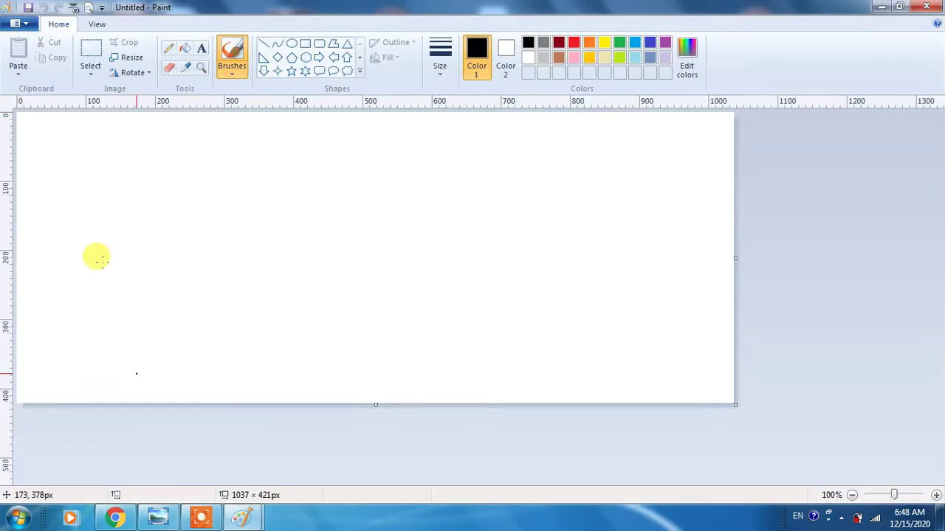
{"action": "left_click_drag", "start_coordinate": [273, 8], "coordinate": [546, 161]}
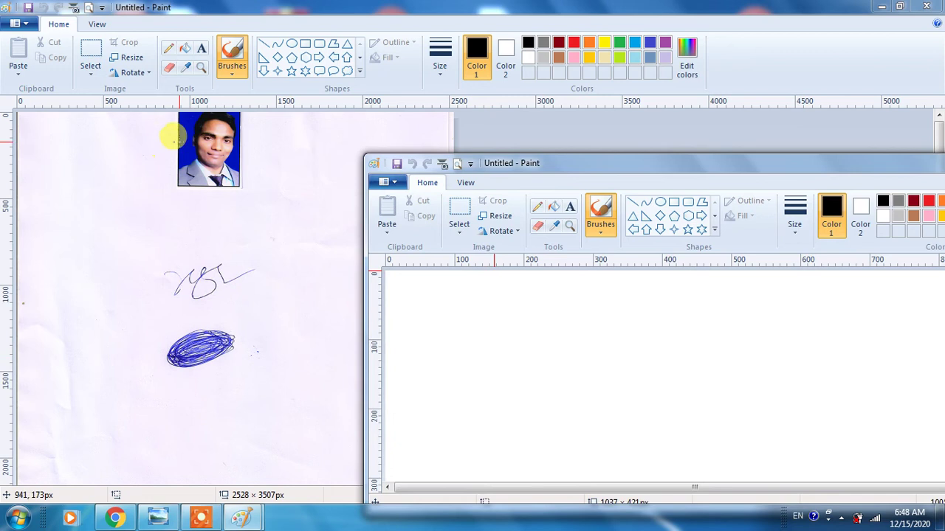
Select the portrait photo on the scanned page with a rectangle of about 413 × 457 px and cut it
{"action": "left_click", "coordinate": [90, 51]}
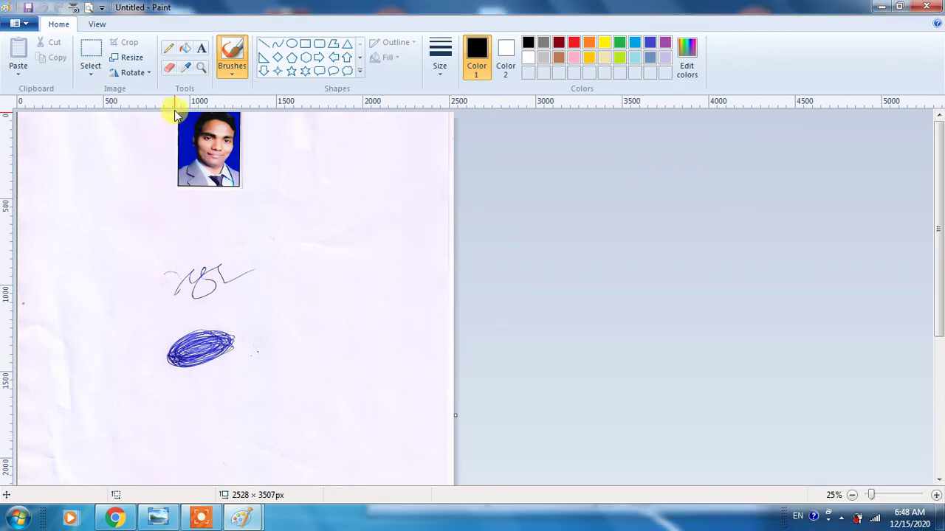
{"action": "left_click", "coordinate": [186, 175]}
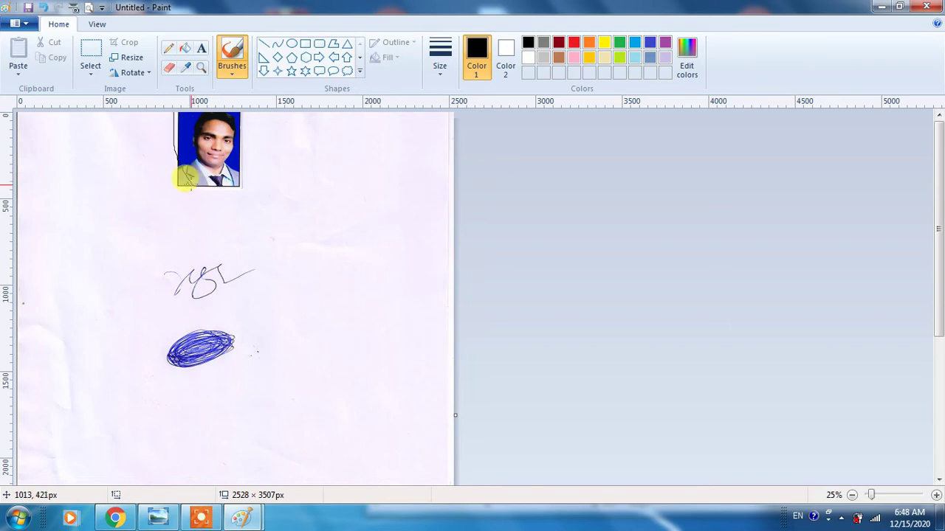
{"action": "left_click", "coordinate": [90, 55]}
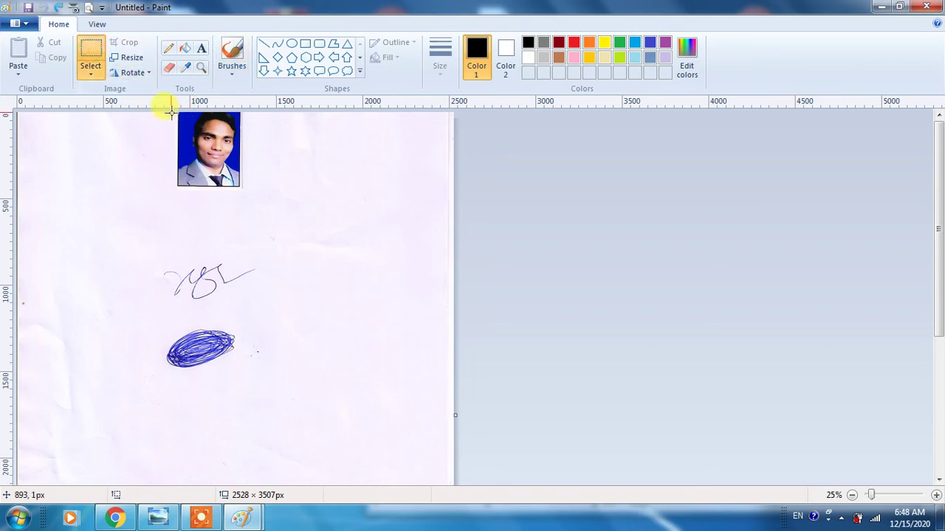
{"action": "left_click_drag", "start_coordinate": [174, 110], "coordinate": [246, 192]}
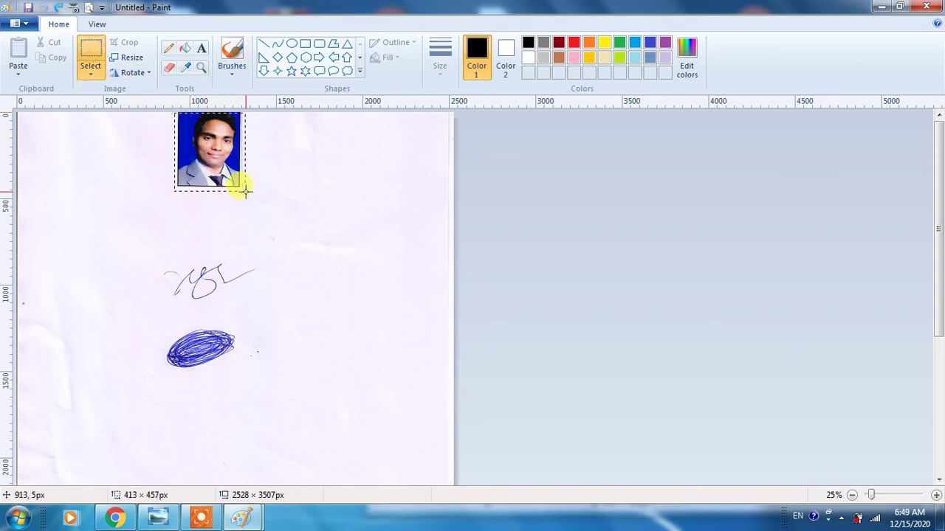
{"action": "key", "text": "ctrl+x"}
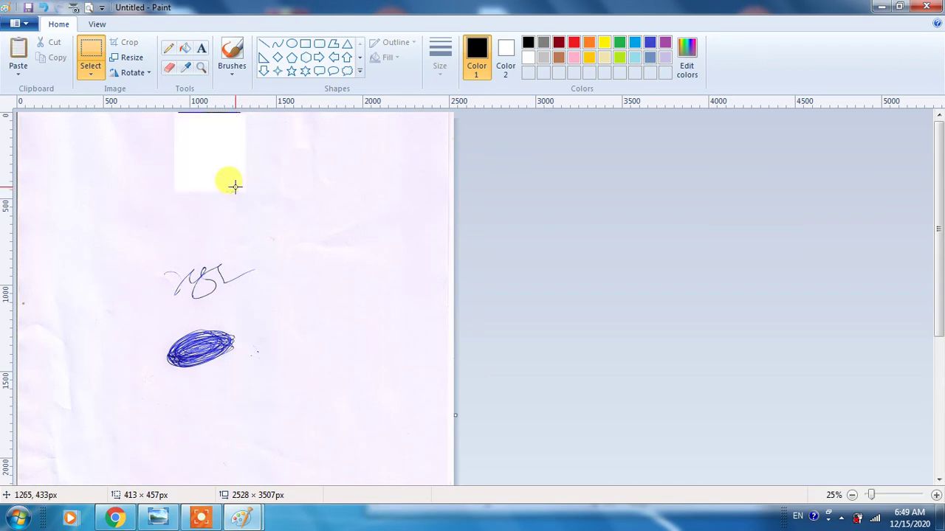
Switch to the blank Paint window and paste the cut portrait photo onto its canvas
{"action": "mouse_move", "coordinate": [243, 506]}
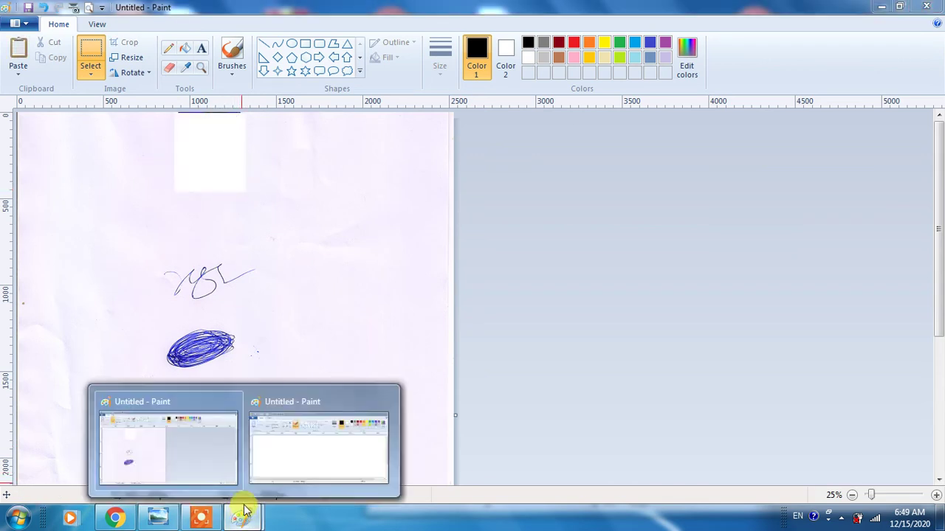
{"action": "left_click", "coordinate": [293, 458]}
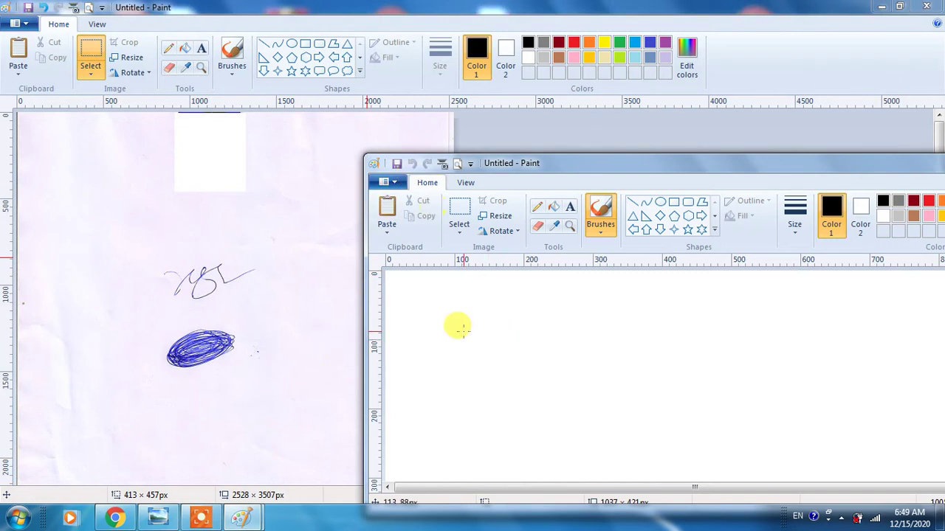
{"action": "key", "text": "ctrl+v"}
{"action": "scroll", "coordinate": [472, 336], "scroll_direction": "down", "scroll_amount": 3}
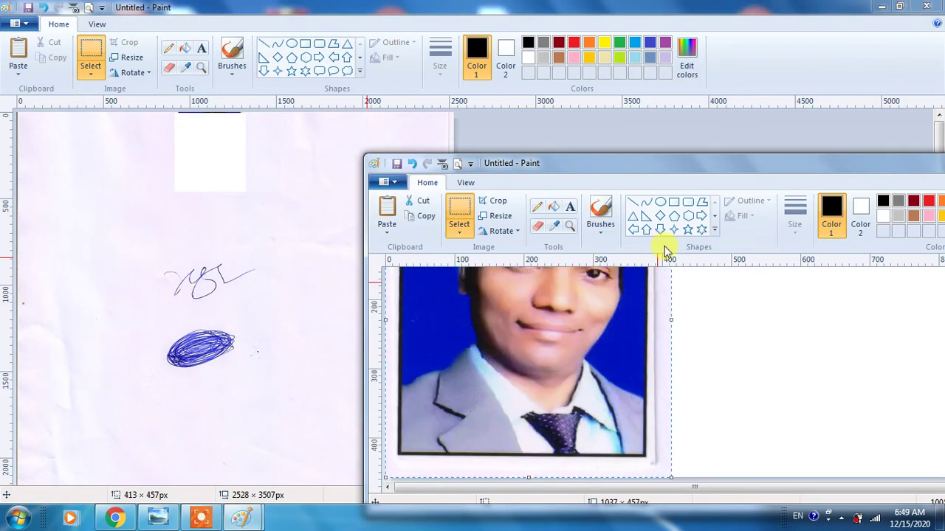
Maximize the window with the pasted photo and shrink the photo to about 200 × 184 px
{"action": "left_click_drag", "start_coordinate": [919, 175], "coordinate": [738, 120]}
{"action": "left_click", "coordinate": [760, 116]}
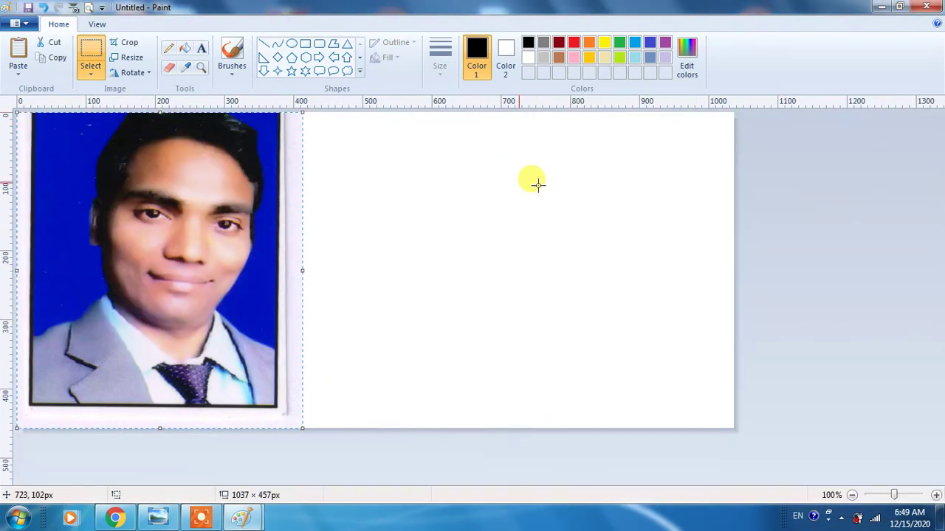
{"action": "left_click_drag", "start_coordinate": [160, 428], "coordinate": [158, 239]}
{"action": "left_click_drag", "start_coordinate": [297, 177], "coordinate": [155, 176]}
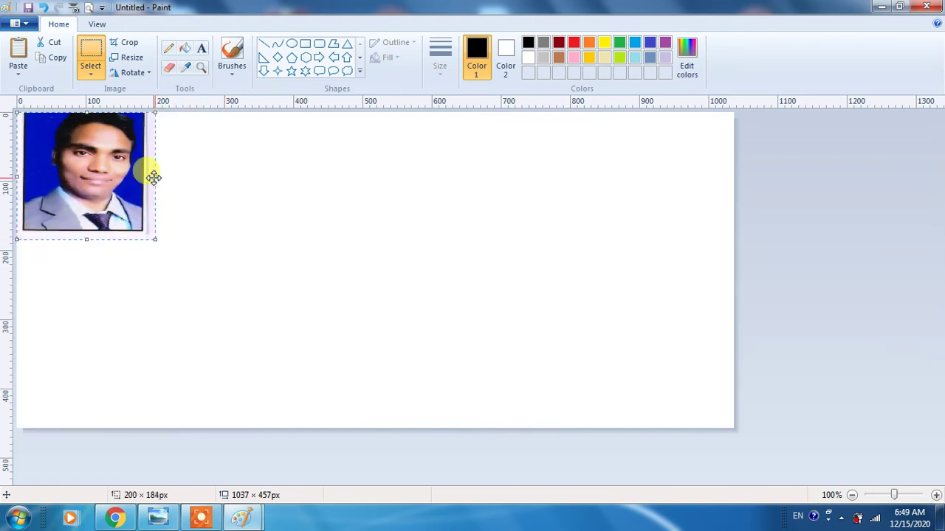
Return to the scanned page, select the signature with a rectangle of about 565 × 249 px and cut it
{"action": "mouse_move", "coordinate": [187, 6]}
{"action": "left_mouse_down"}
{"action": "mouse_move", "coordinate": [480, 51]}
{"action": "mouse_move", "coordinate": [647, 101]}
{"action": "left_mouse_up"}
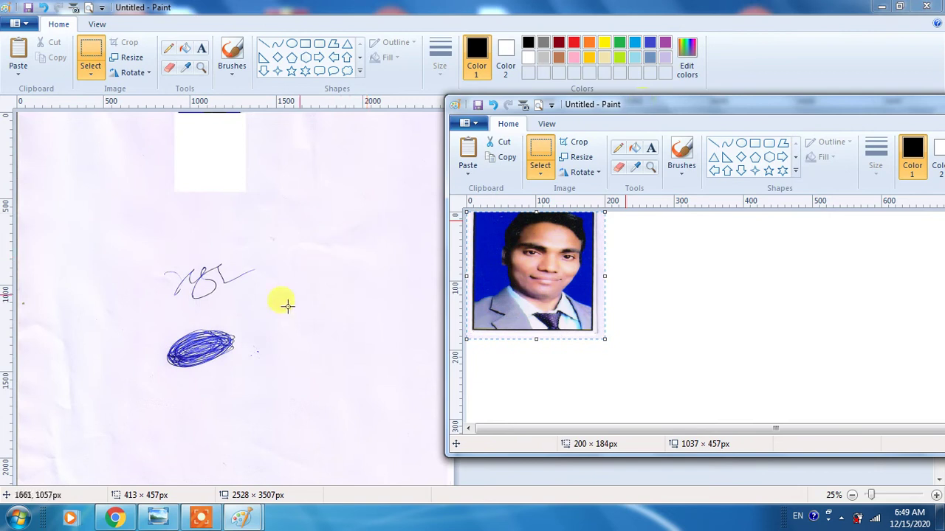
{"action": "mouse_move", "coordinate": [155, 259]}
{"action": "left_mouse_down"}
{"action": "mouse_move", "coordinate": [223, 301]}
{"action": "mouse_move", "coordinate": [253, 301]}
{"action": "left_mouse_up"}
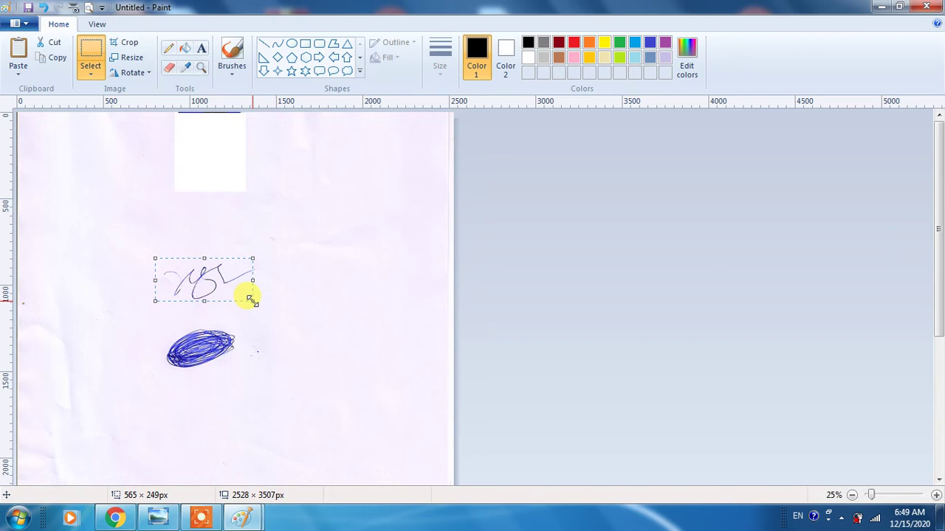
{"action": "left_click", "coordinate": [53, 45]}
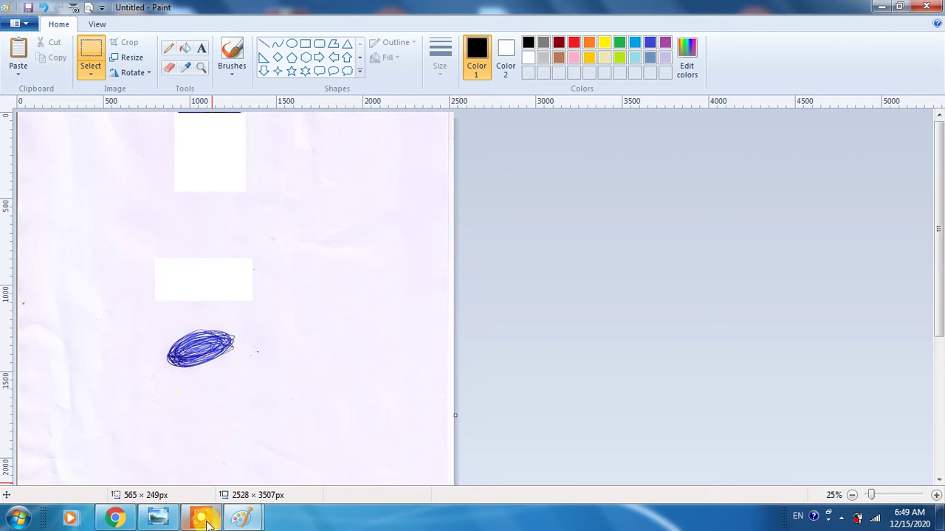
Switch to the Paint window with the portrait photo, maximize it and paste the cut signature onto the canvas
{"action": "left_click", "coordinate": [116, 518]}
{"action": "left_click", "coordinate": [242, 519]}
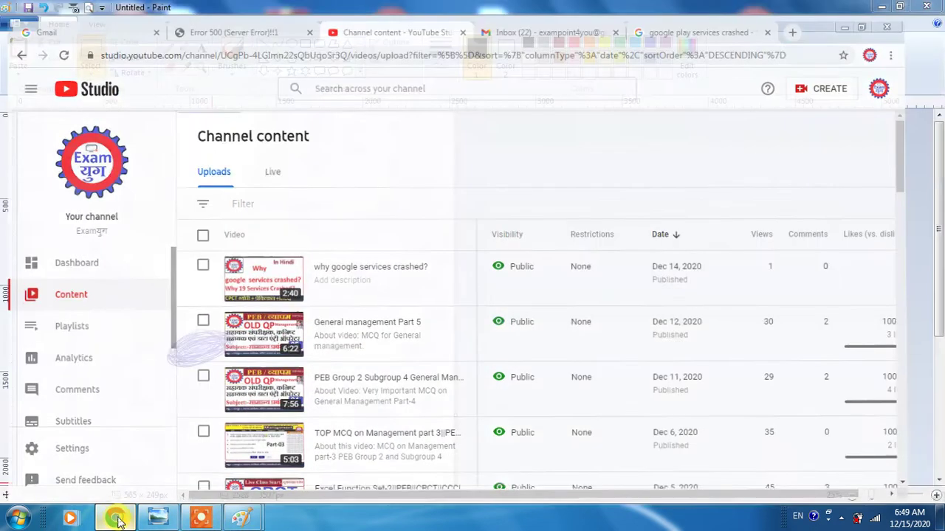
{"action": "left_click", "coordinate": [205, 521]}
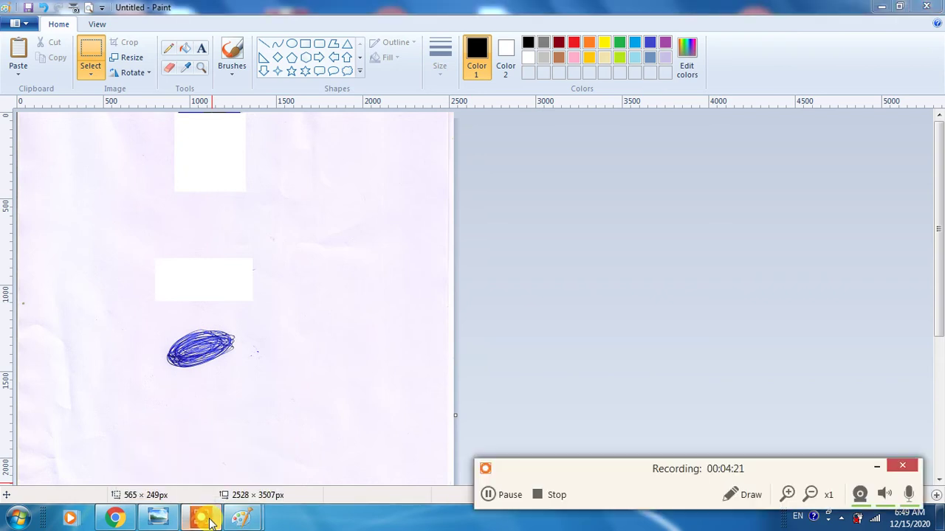
{"action": "mouse_move", "coordinate": [238, 520]}
{"action": "left_click", "coordinate": [302, 445]}
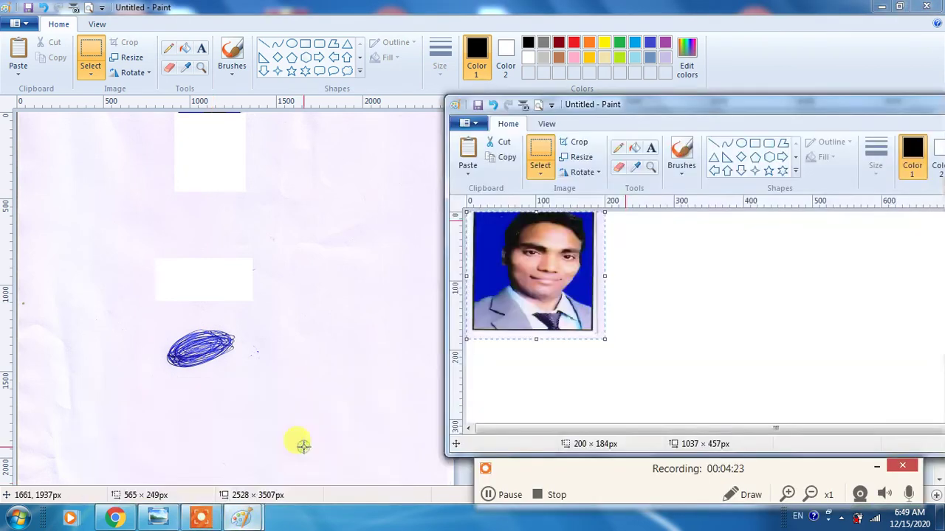
{"action": "left_click_drag", "start_coordinate": [736, 96], "coordinate": [518, 90]}
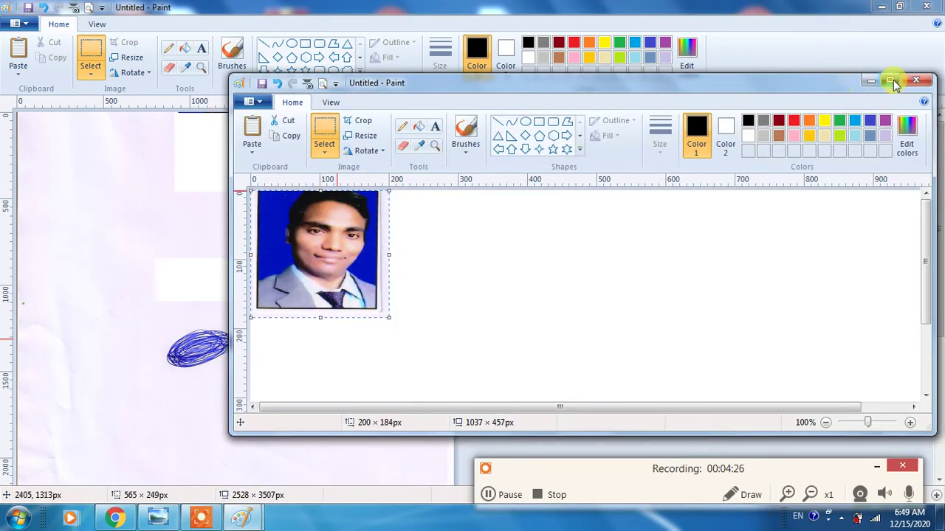
{"action": "left_click", "coordinate": [891, 86]}
{"action": "key", "text": "ctrl+v"}
Shrink the pasted signature to about 41 px high, slightly narrower than the portrait photo, and place it directly beneath the photo
{"action": "mouse_move", "coordinate": [244, 219]}
{"action": "left_mouse_down"}
{"action": "mouse_move", "coordinate": [413, 298]}
{"action": "mouse_move", "coordinate": [590, 284]}
{"action": "mouse_move", "coordinate": [376, 278]}
{"action": "left_mouse_up"}
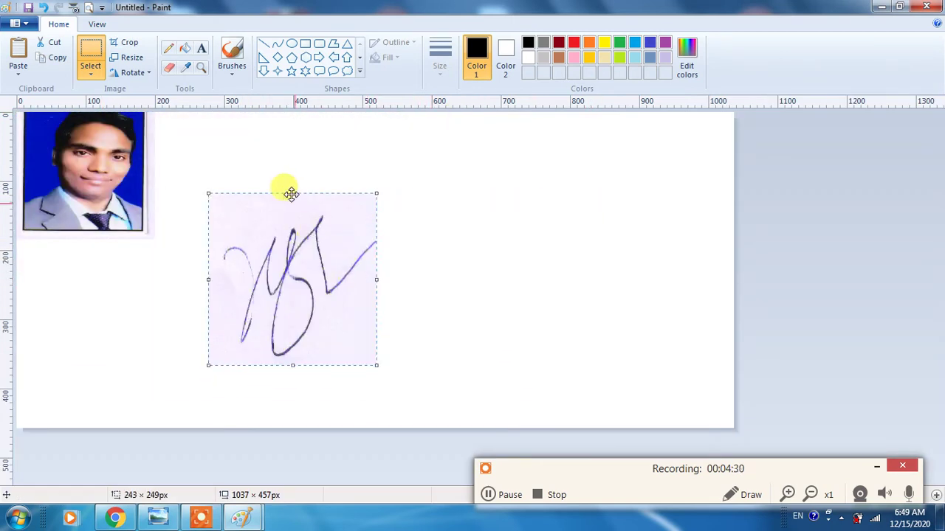
{"action": "left_click_drag", "start_coordinate": [290, 193], "coordinate": [298, 278]}
{"action": "left_click_drag", "start_coordinate": [181, 311], "coordinate": [115, 291]}
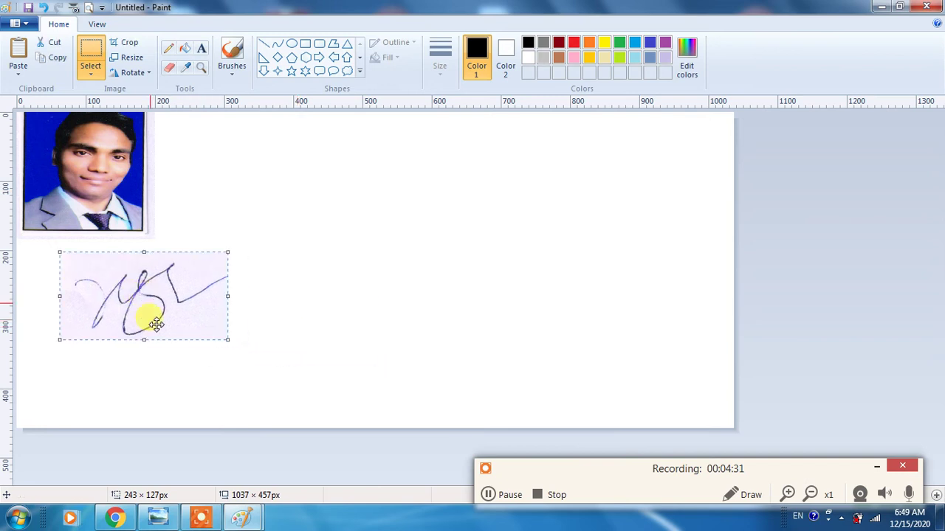
{"action": "mouse_move", "coordinate": [145, 337]}
{"action": "left_mouse_down"}
{"action": "mouse_move", "coordinate": [131, 276]}
{"action": "mouse_move", "coordinate": [145, 281]}
{"action": "left_mouse_up"}
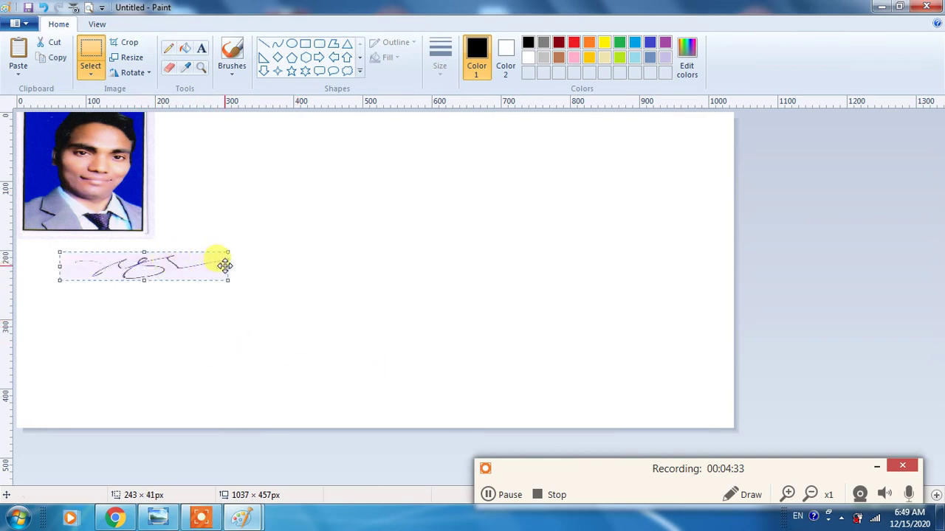
{"action": "mouse_move", "coordinate": [228, 265]}
{"action": "left_mouse_down"}
{"action": "mouse_move", "coordinate": [81, 257]}
{"action": "mouse_move", "coordinate": [146, 255]}
{"action": "left_mouse_up"}
{"action": "left_click", "coordinate": [200, 234]}
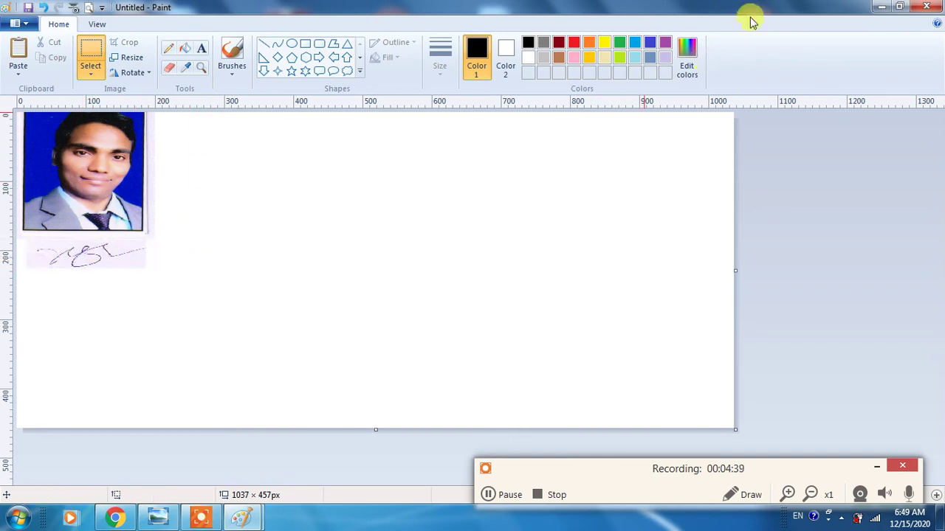
Return to the scanned page, select the thumb mark with a rectangle of about 541 × 349 px and cut it
{"action": "left_click", "coordinate": [876, 7]}
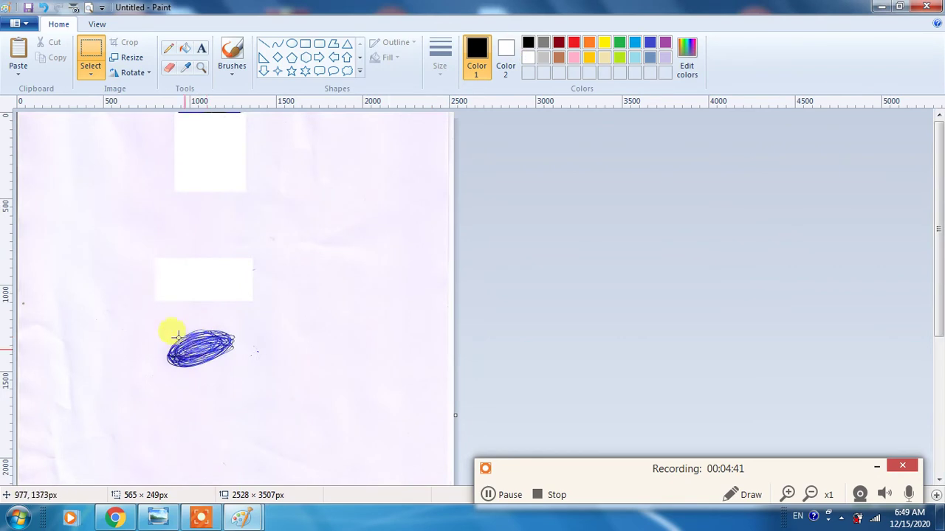
{"action": "left_click_drag", "start_coordinate": [154, 321], "coordinate": [249, 382]}
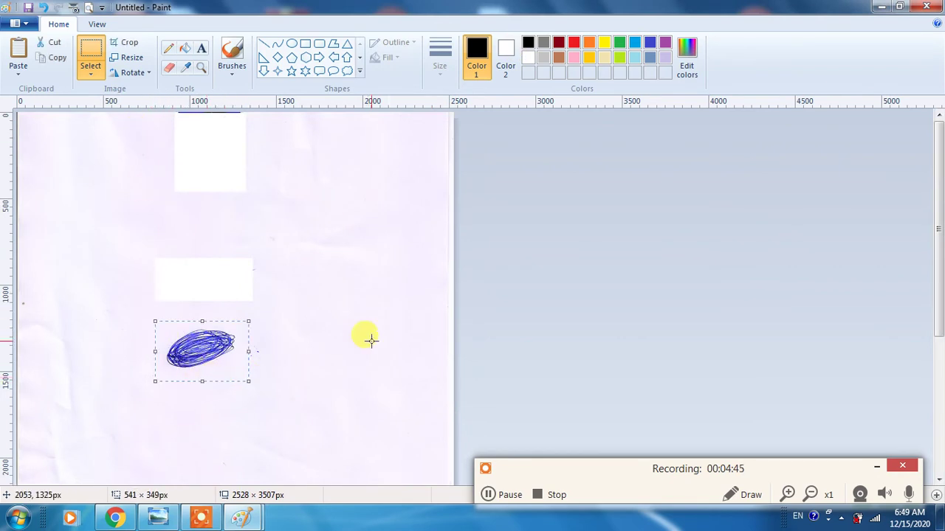
{"action": "key", "text": "Delete"}
Switch to the Paint window with the photo and signature and paste the cut thumb mark there
{"action": "left_click", "coordinate": [122, 519]}
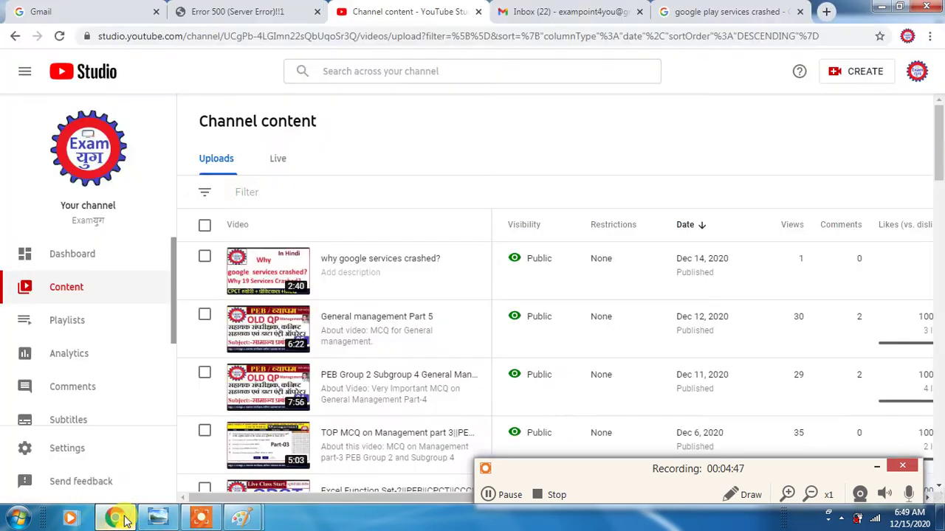
{"action": "left_click", "coordinate": [881, 6]}
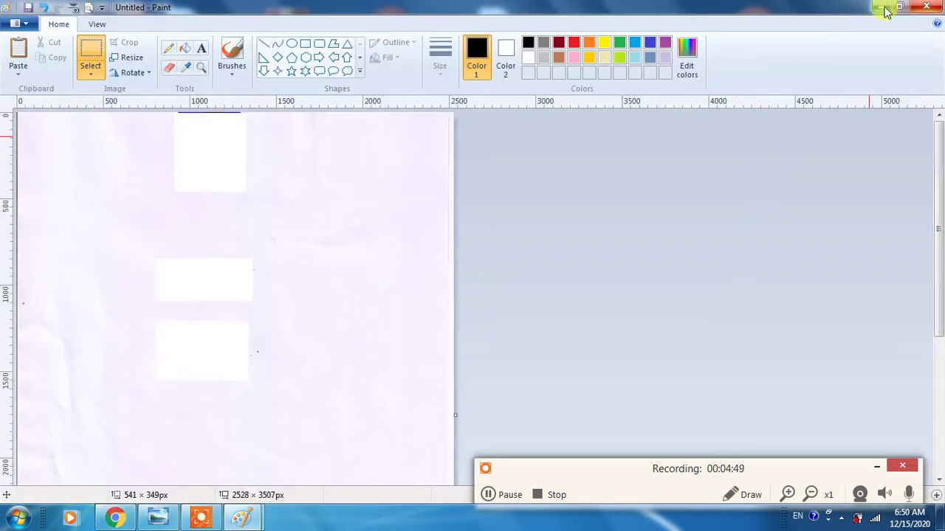
{"action": "mouse_move", "coordinate": [257, 514]}
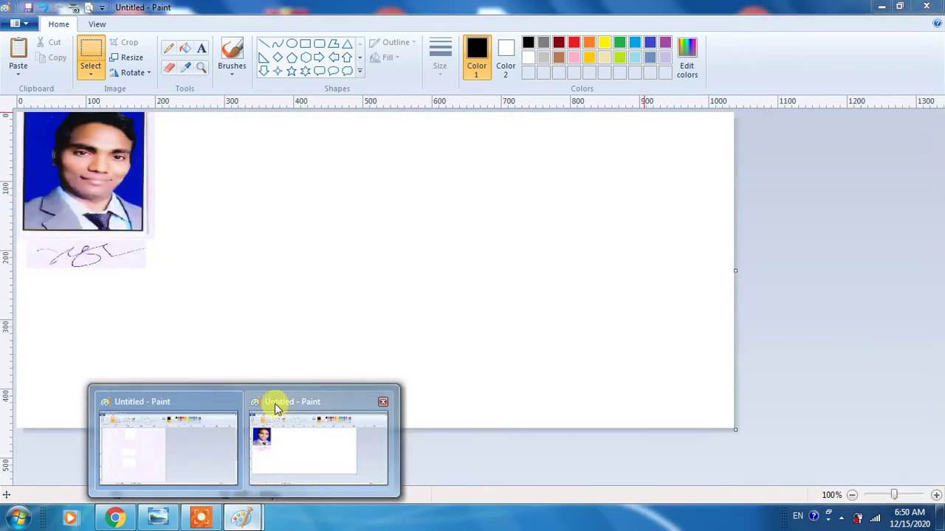
{"action": "left_click", "coordinate": [274, 401]}
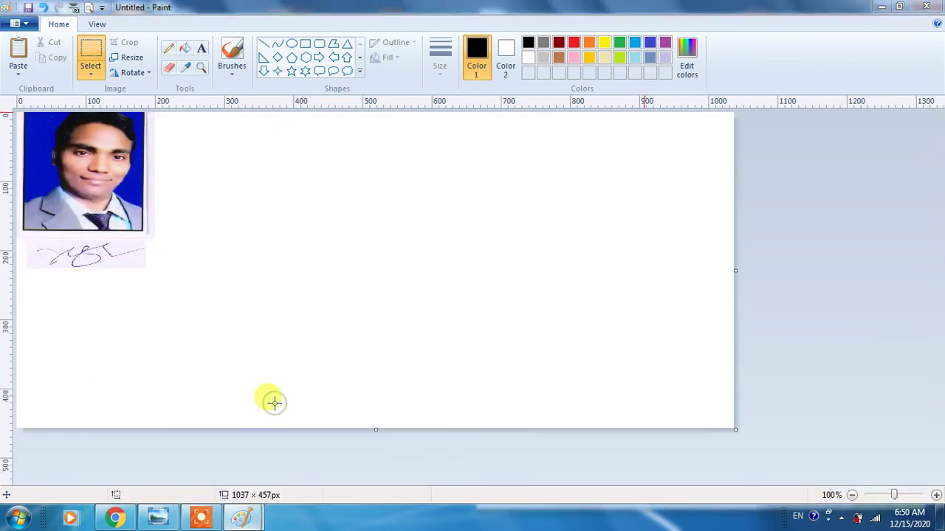
{"action": "key", "text": "ctrl+v"}
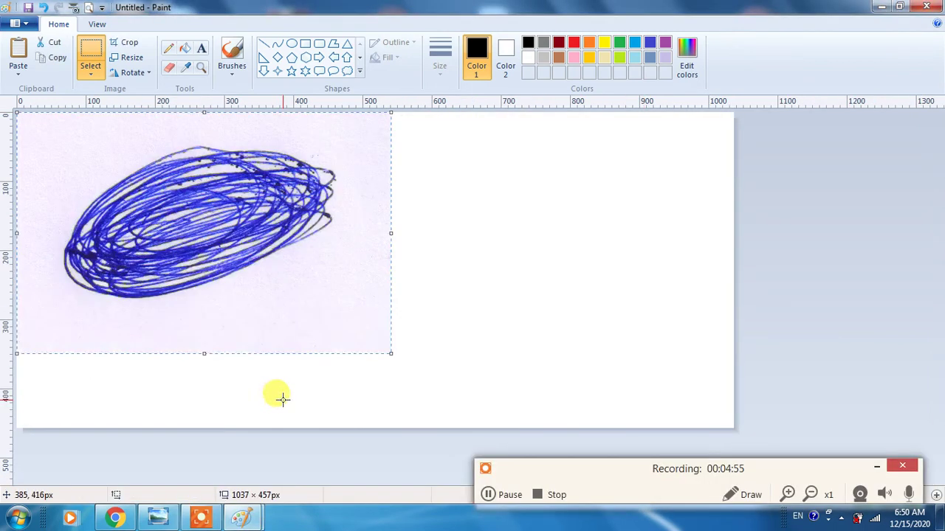
Shrink the pasted thumb mark to roughly the signature's width and place it directly beneath the signature
{"action": "left_click_drag", "start_coordinate": [222, 239], "coordinate": [476, 284]}
{"action": "mouse_move", "coordinate": [646, 283]}
{"action": "left_mouse_down"}
{"action": "mouse_move", "coordinate": [391, 281]}
{"action": "mouse_move", "coordinate": [399, 283]}
{"action": "left_mouse_up"}
{"action": "left_click_drag", "start_coordinate": [333, 160], "coordinate": [337, 326]}
{"action": "mouse_move", "coordinate": [344, 363]}
{"action": "left_mouse_down"}
{"action": "mouse_move", "coordinate": [226, 200]}
{"action": "mouse_move", "coordinate": [225, 158]}
{"action": "mouse_move", "coordinate": [246, 159]}
{"action": "mouse_move", "coordinate": [118, 329]}
{"action": "mouse_move", "coordinate": [109, 307]}
{"action": "left_mouse_up"}
{"action": "left_click", "coordinate": [238, 253]}
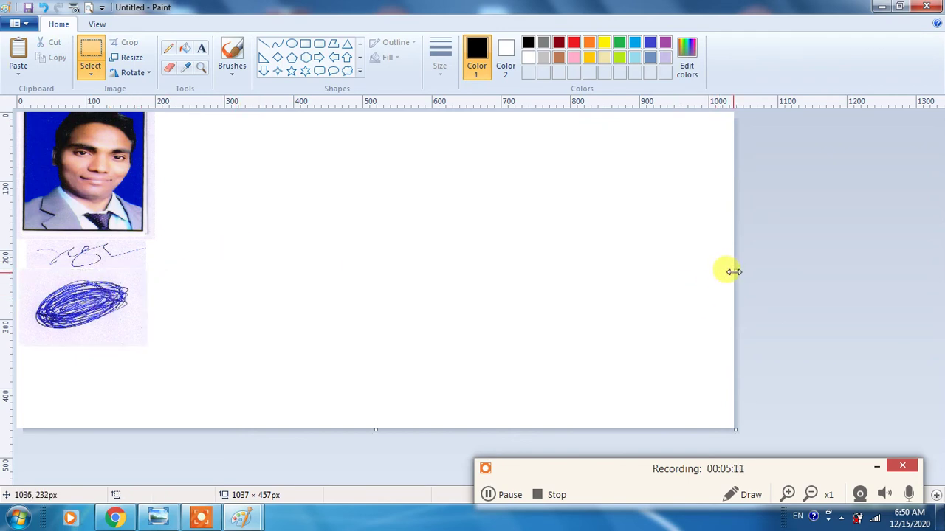
Trim the canvas to about 200 × 346 px so it closely fits the photo, signature and thumb mark
{"action": "left_click_drag", "start_coordinate": [734, 271], "coordinate": [155, 257]}
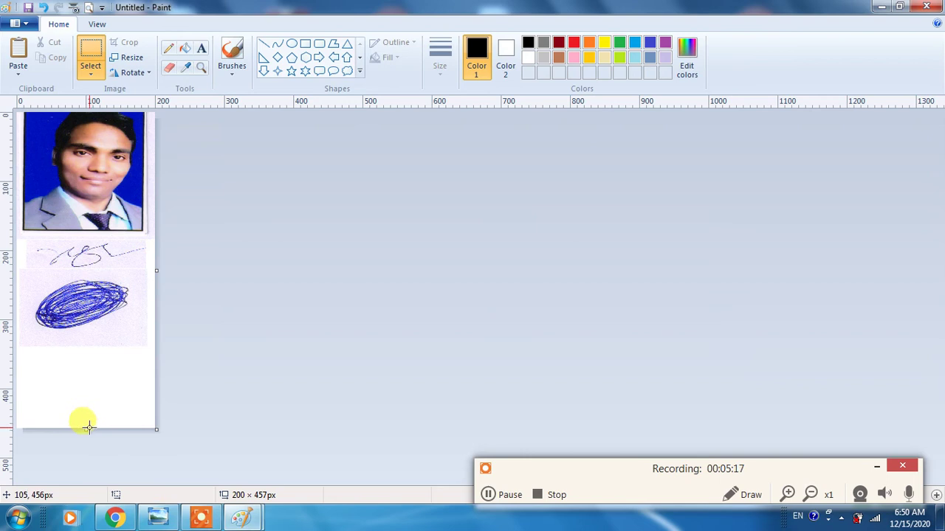
{"action": "left_click_drag", "start_coordinate": [85, 428], "coordinate": [77, 352]}
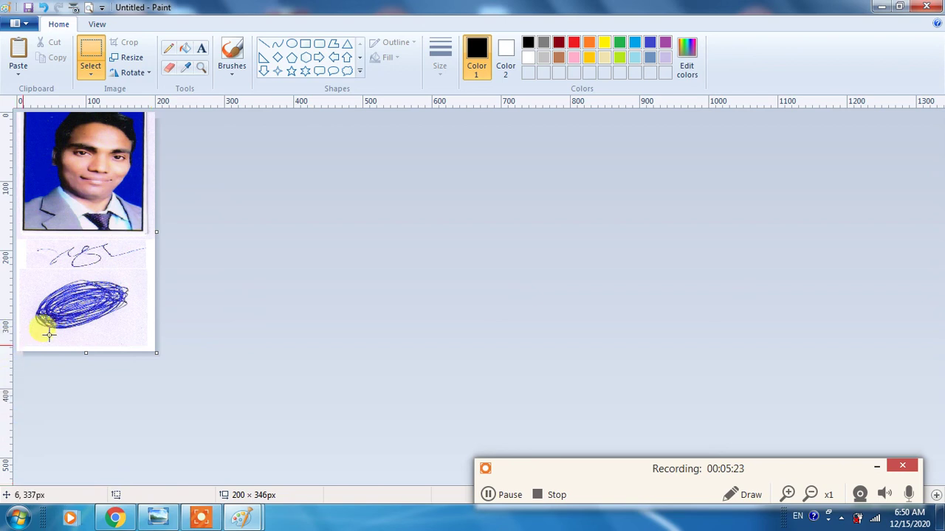
Save the assembled image to the Desktop as a JPEG named photosignthum.jpg
{"action": "left_click", "coordinate": [28, 9]}
{"action": "left_click_drag", "start_coordinate": [71, 19], "coordinate": [374, 102]}
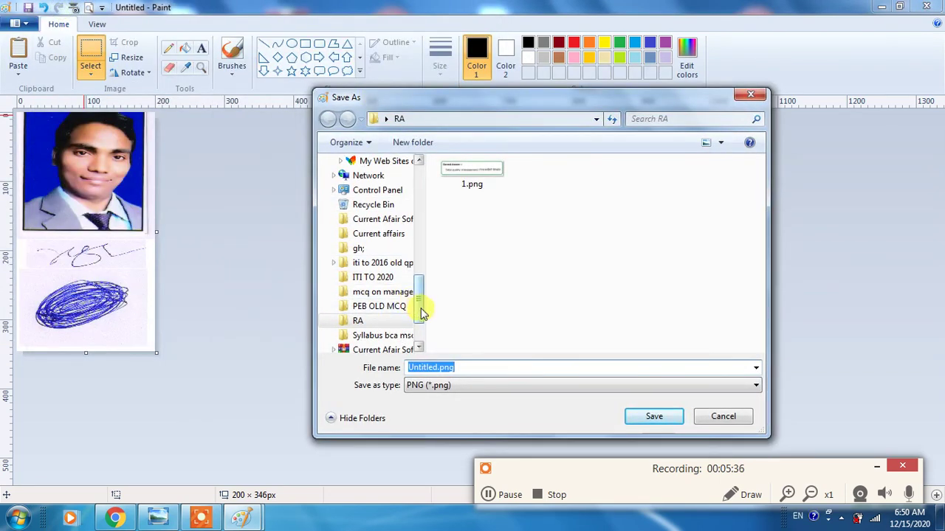
{"action": "left_click_drag", "start_coordinate": [419, 310], "coordinate": [422, 172]}
{"action": "left_click", "coordinate": [360, 196]}
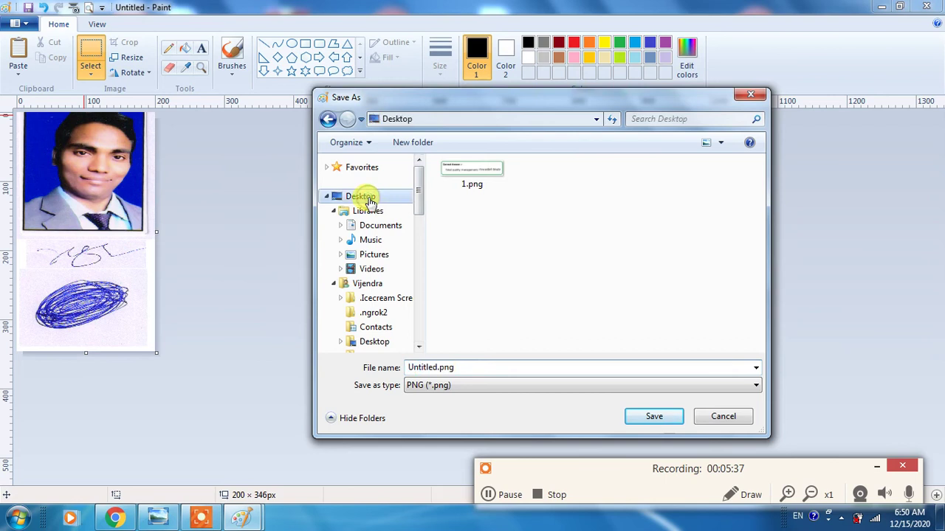
{"action": "double_click", "coordinate": [443, 367]}
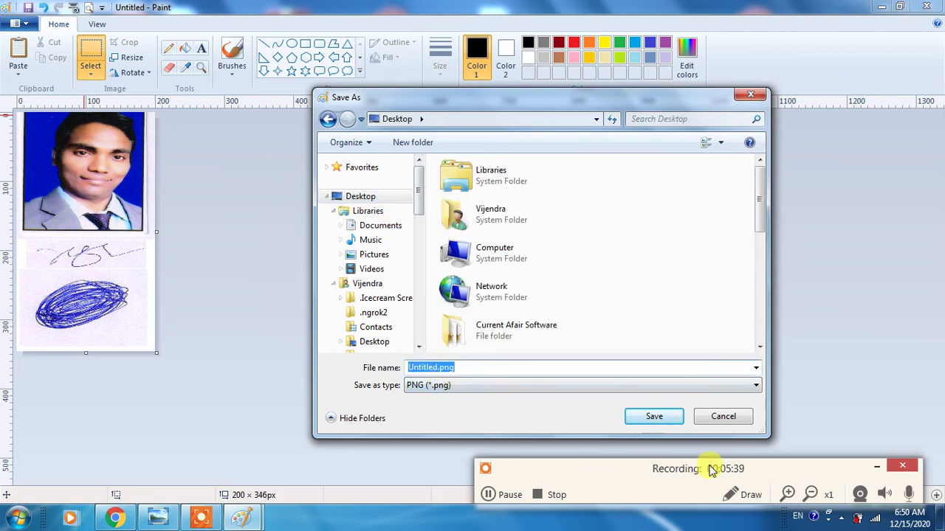
{"action": "type", "text": "photo"}
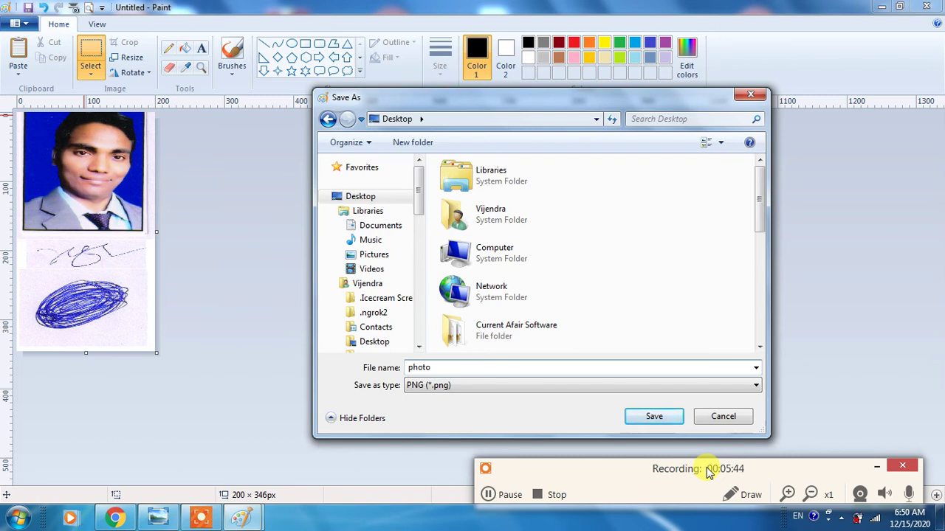
{"action": "type", "text": "signthum"}
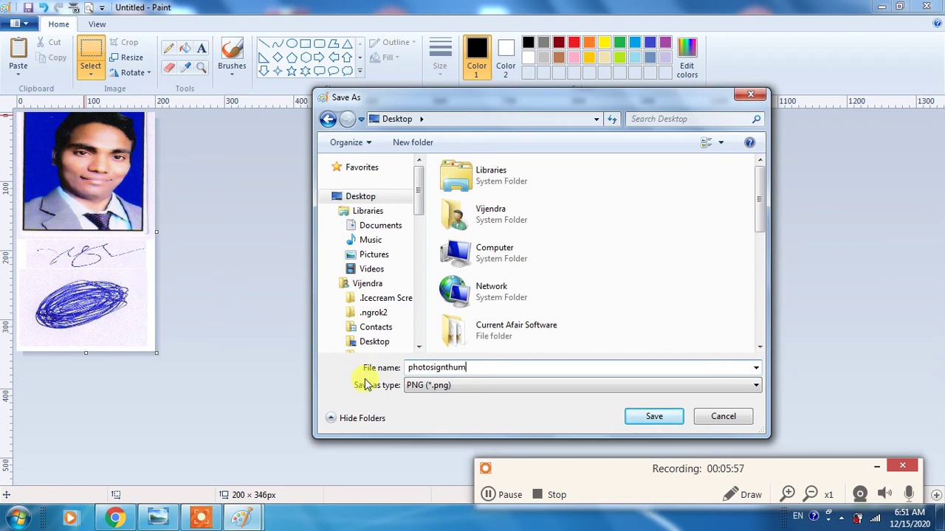
{"action": "left_click", "coordinate": [433, 389]}
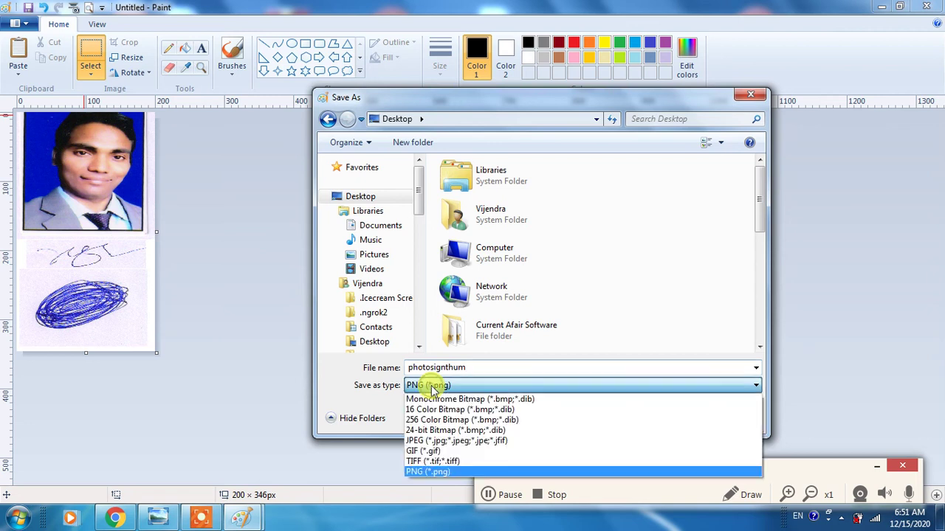
{"action": "left_click", "coordinate": [445, 443]}
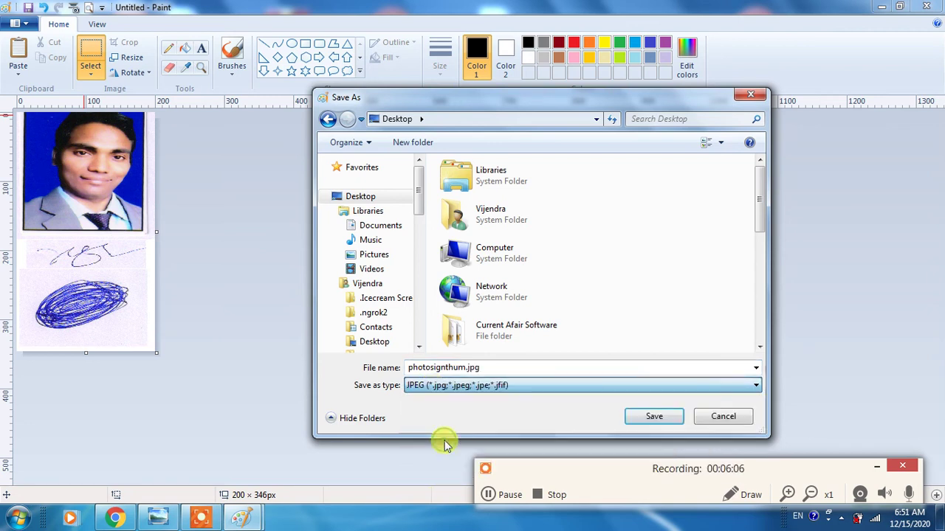
{"action": "left_click", "coordinate": [654, 418]}
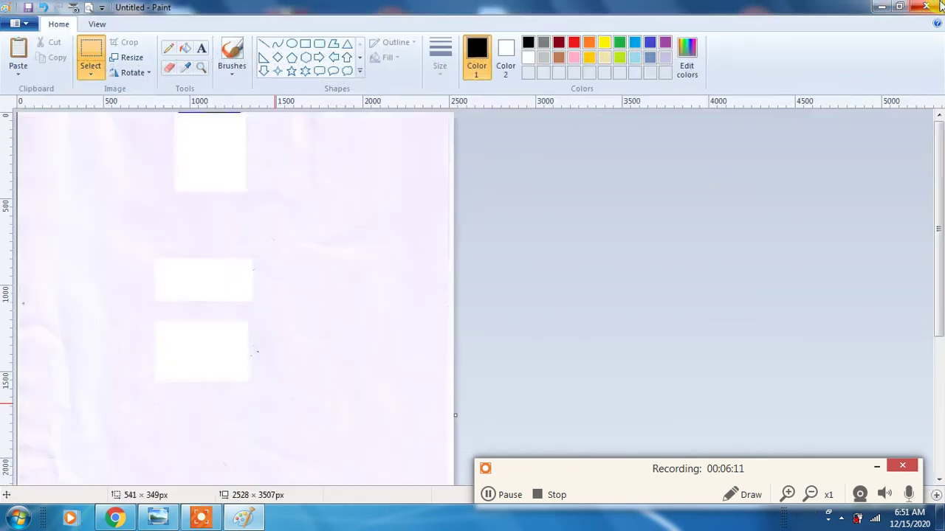
Close the Paint window containing the scanned page without saving it
{"action": "left_click", "coordinate": [927, 6]}
{"action": "left_click", "coordinate": [503, 259]}
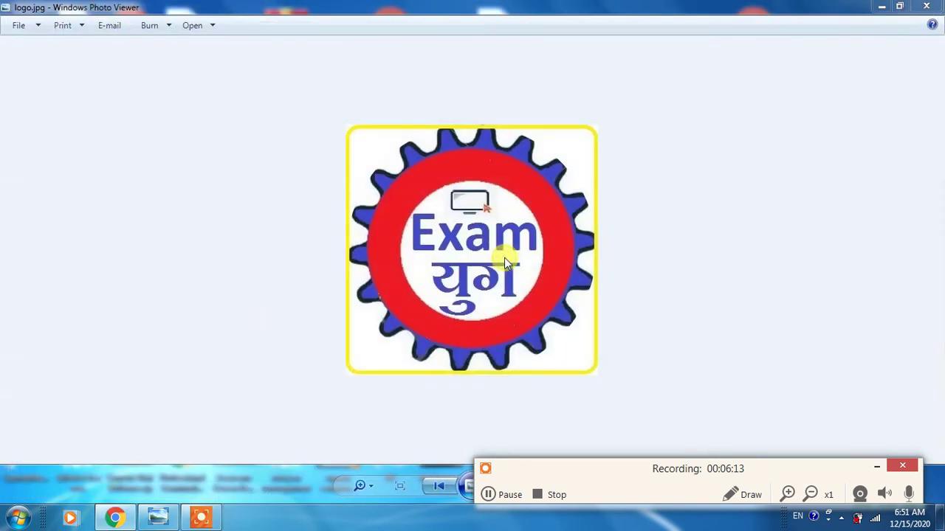
Preview photosignthum.jpg from the desktop in Windows Photo Viewer and close the preview
{"action": "left_click", "coordinate": [550, 377]}
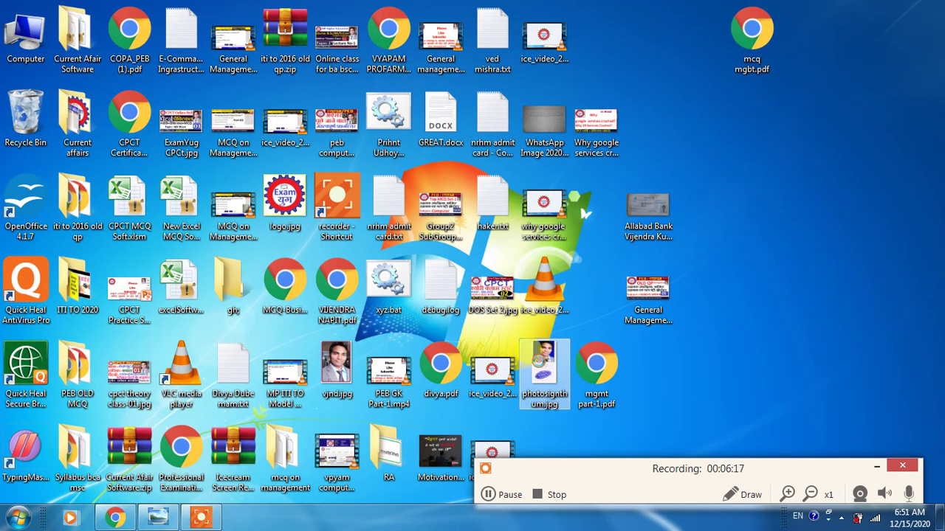
{"action": "right_click", "coordinate": [541, 363]}
{"action": "left_click", "coordinate": [572, 195]}
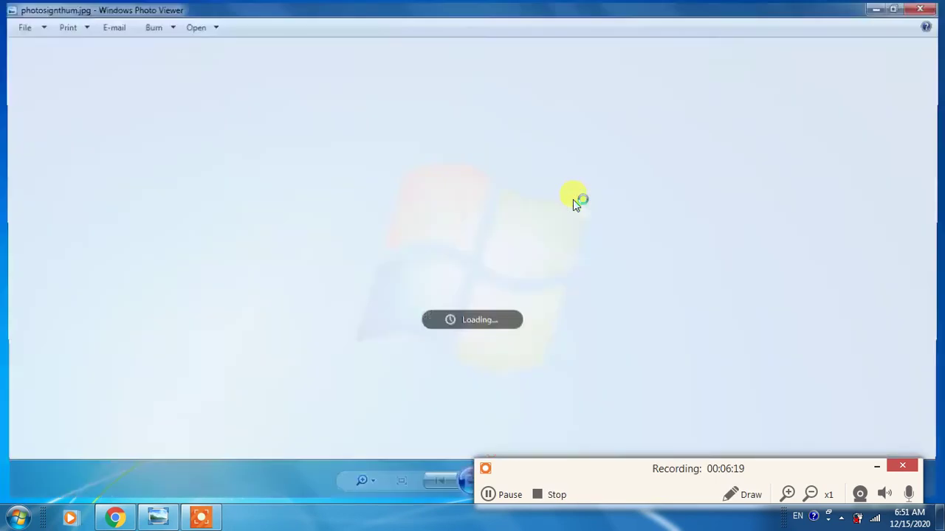
{"action": "left_click", "coordinate": [940, 6]}
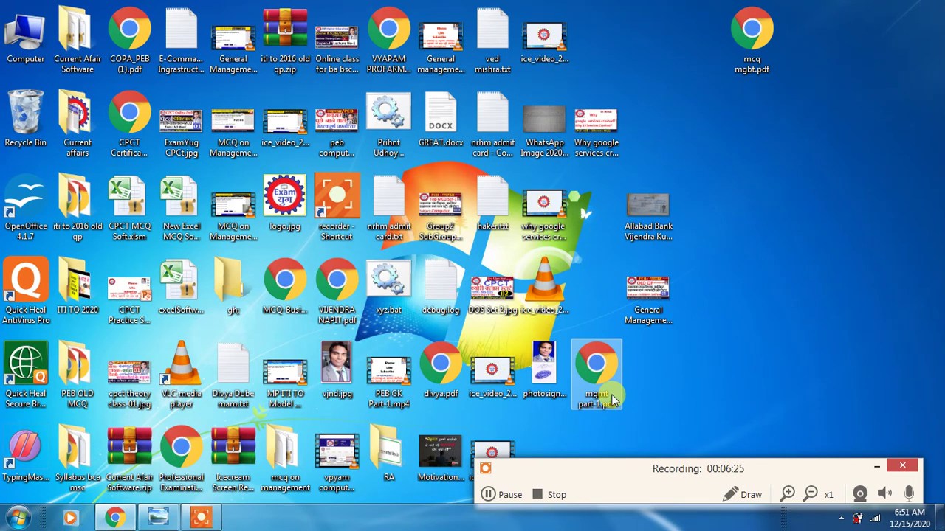
Open the properties of photosignthum.jpg on the desktop to examine its file type and size
{"action": "right_click", "coordinate": [544, 355]}
{"action": "left_click", "coordinate": [854, 302]}
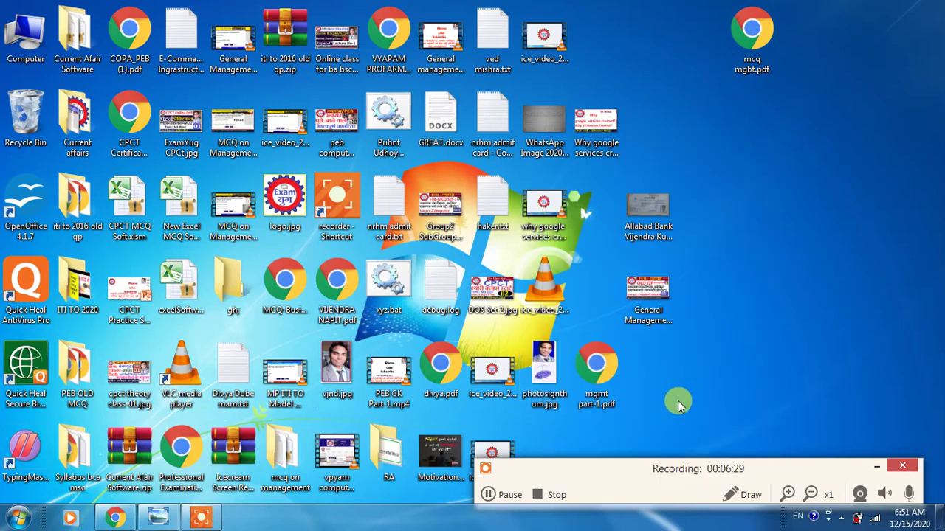
{"action": "right_click", "coordinate": [547, 349]}
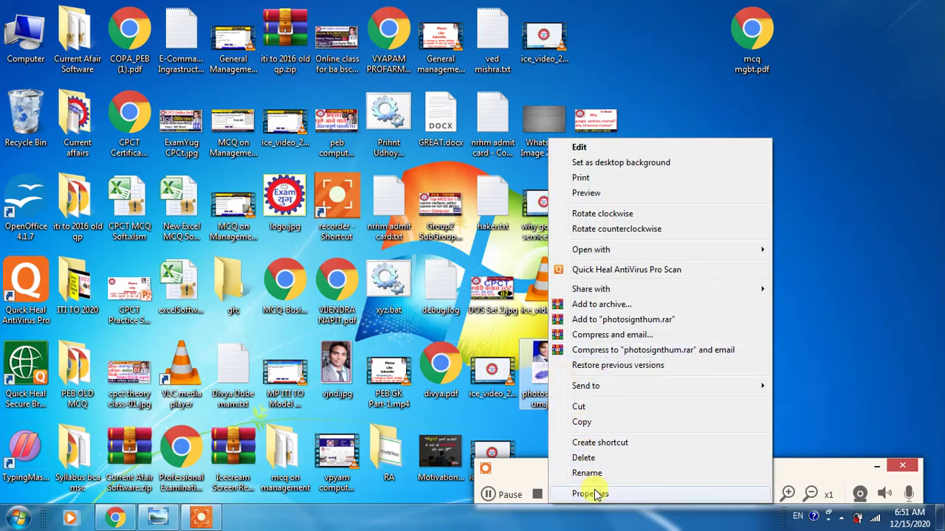
{"action": "left_click", "coordinate": [596, 495]}
{"action": "left_click_drag", "start_coordinate": [644, 154], "coordinate": [597, 19]}
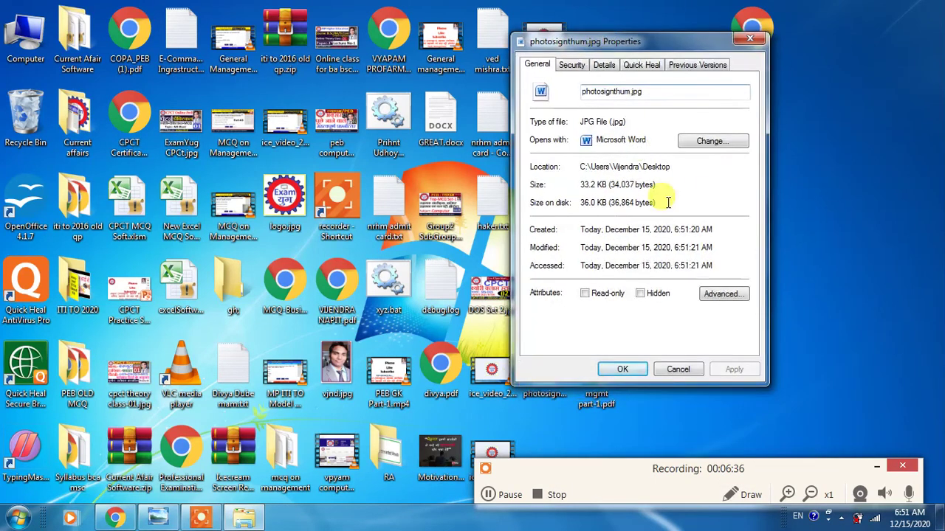
{"action": "left_click", "coordinate": [750, 38]}
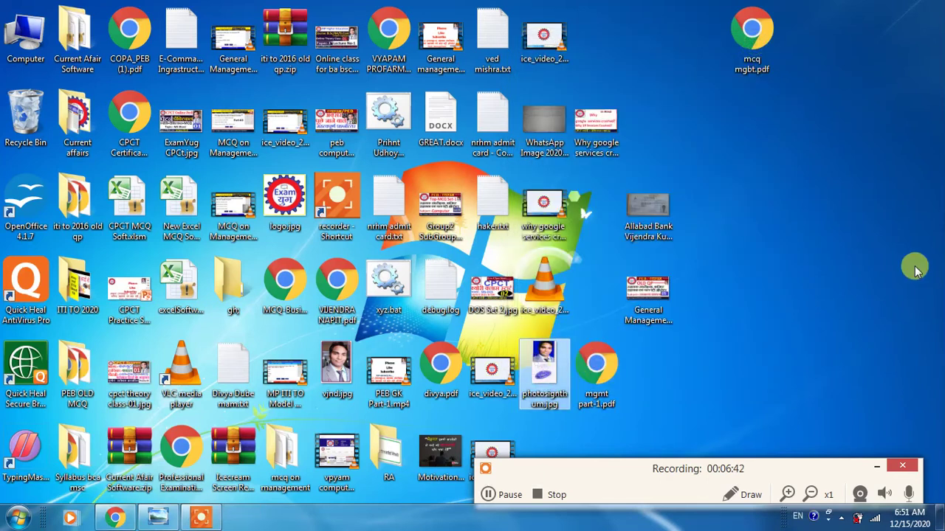
{"action": "key", "text": "alt+Return"}
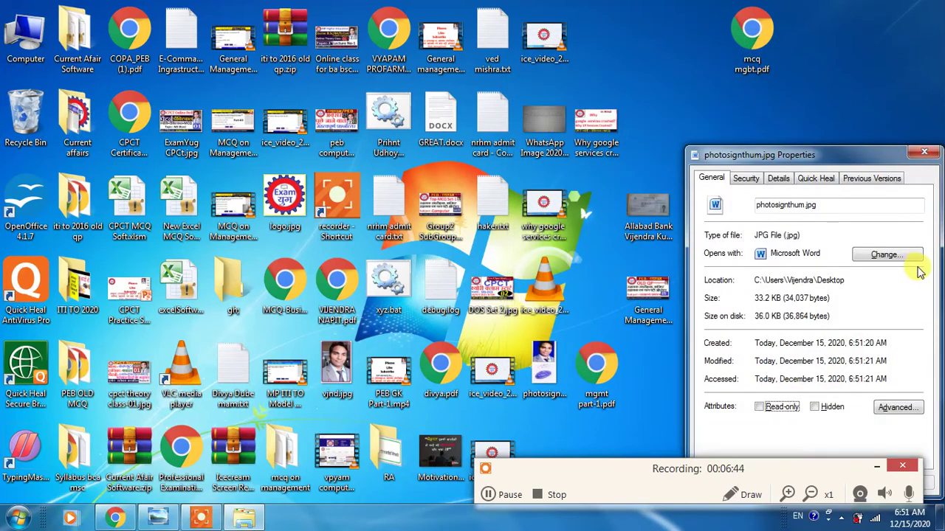
Examine the file size of photosignthum.jpg in its properties and close them
{"action": "left_click_drag", "start_coordinate": [776, 153], "coordinate": [564, 72]}
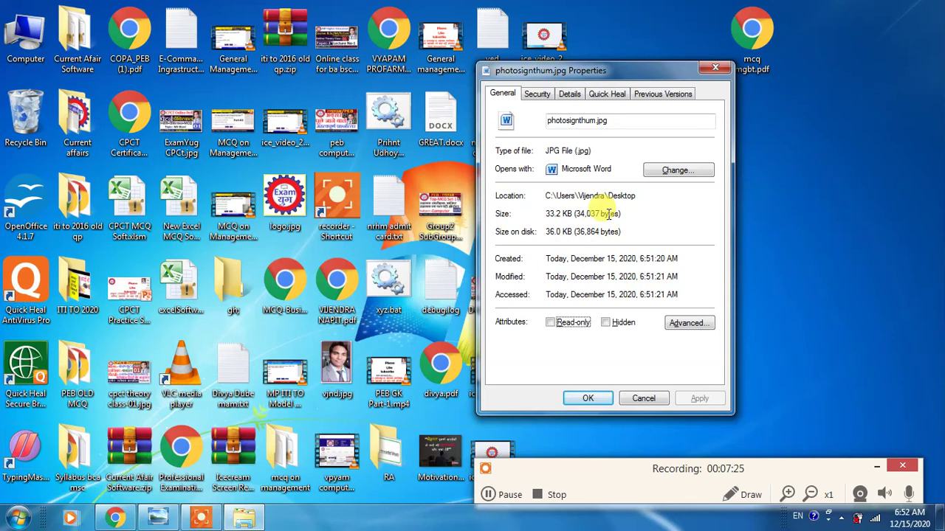
{"action": "left_click", "coordinate": [716, 68]}
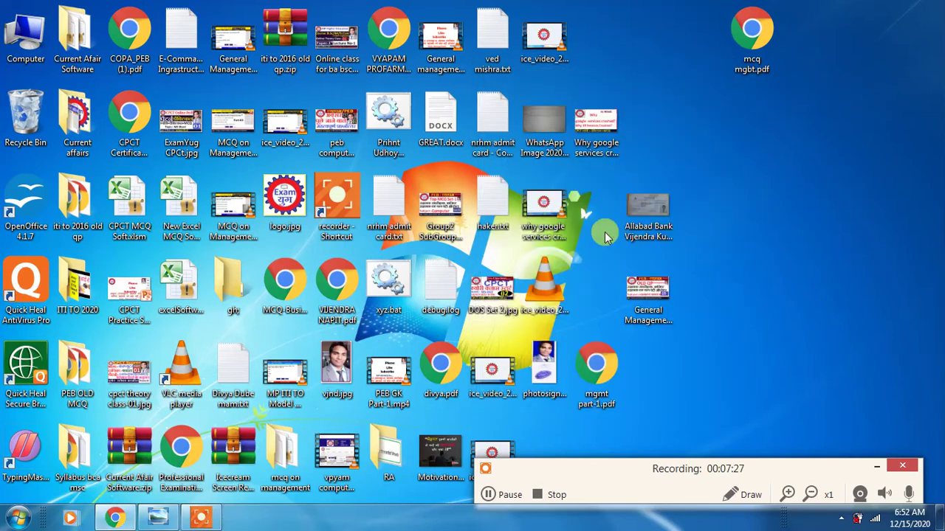
{"action": "right_click", "coordinate": [552, 365]}
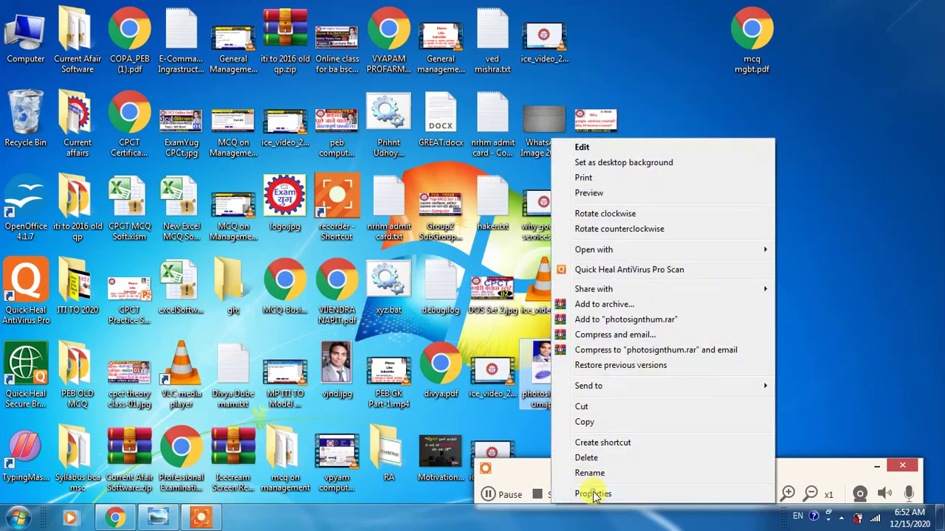
{"action": "left_click", "coordinate": [592, 493]}
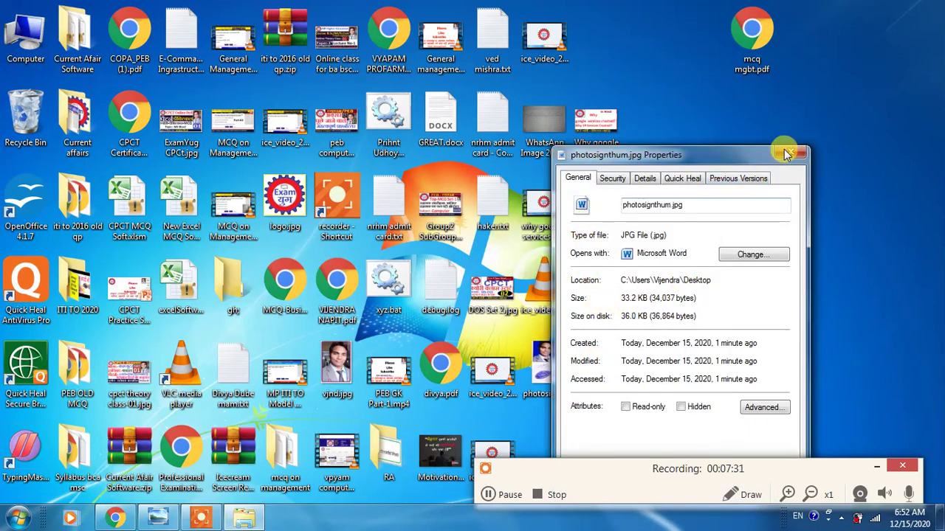
{"action": "left_click", "coordinate": [787, 152]}
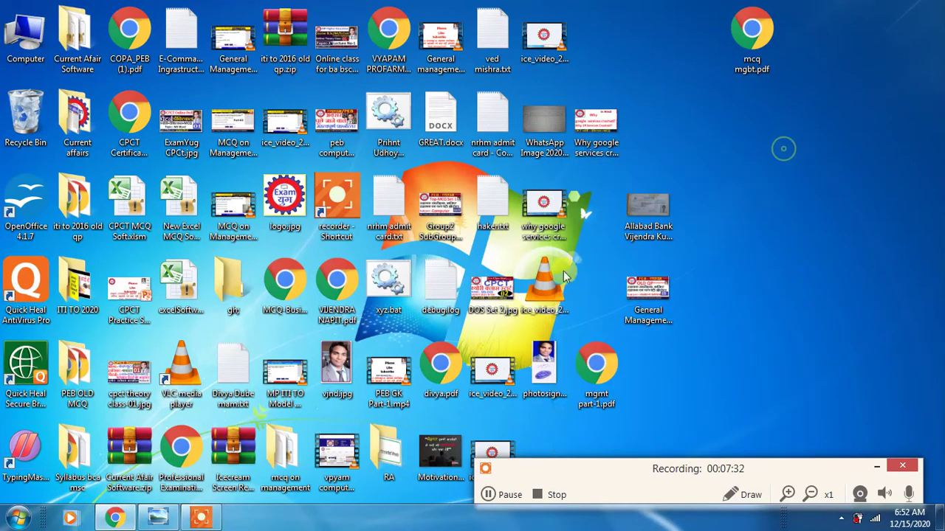
Open photosignthum.jpg from the desktop in Paint
{"action": "right_click", "coordinate": [538, 361]}
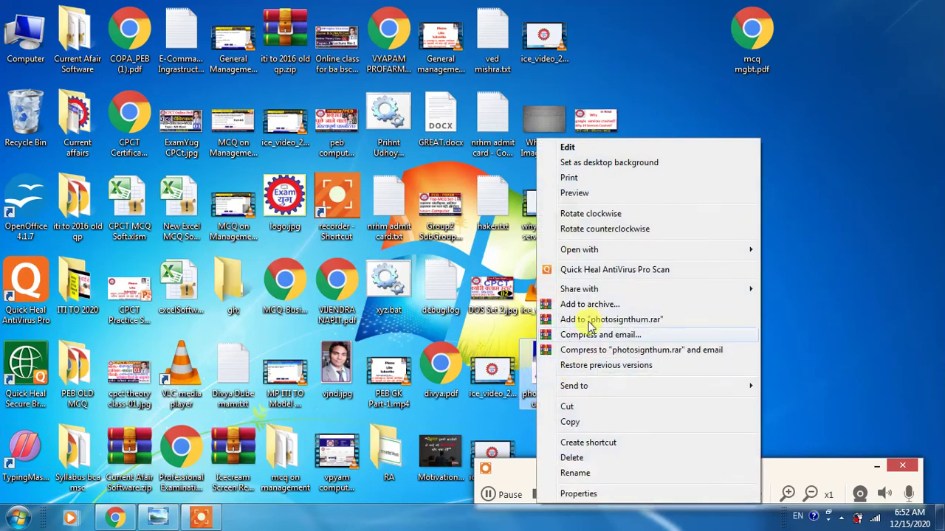
{"action": "mouse_move", "coordinate": [587, 255]}
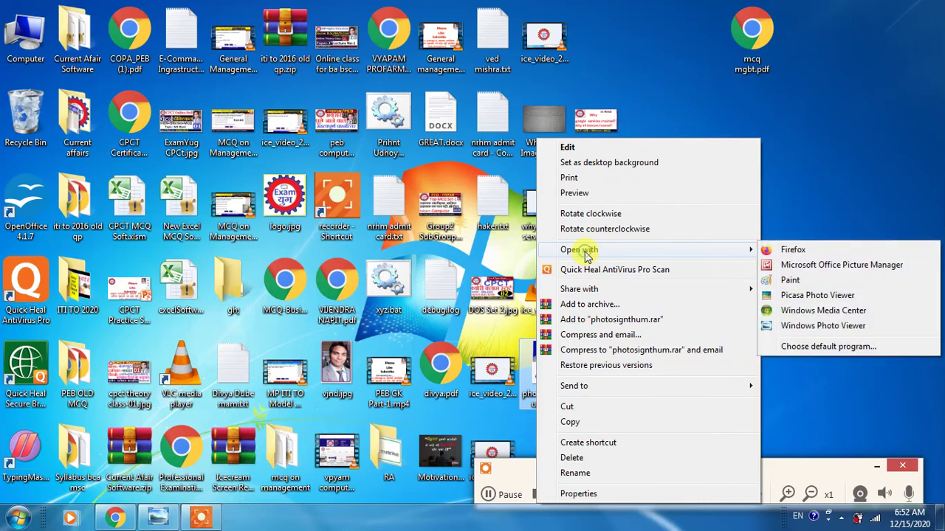
{"action": "left_click", "coordinate": [782, 280]}
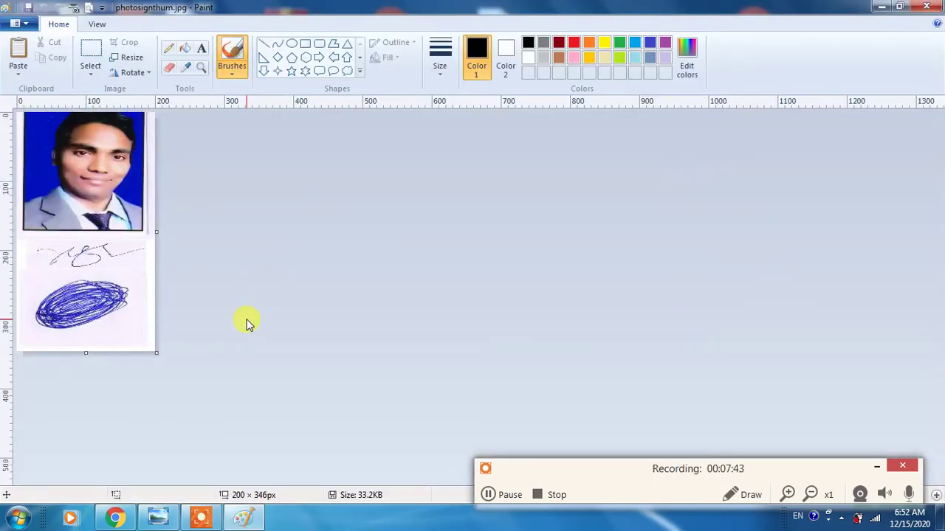
Resize the image to 400 pixels wide with the aspect ratio maintained, save it and close Paint
{"action": "left_click", "coordinate": [131, 60]}
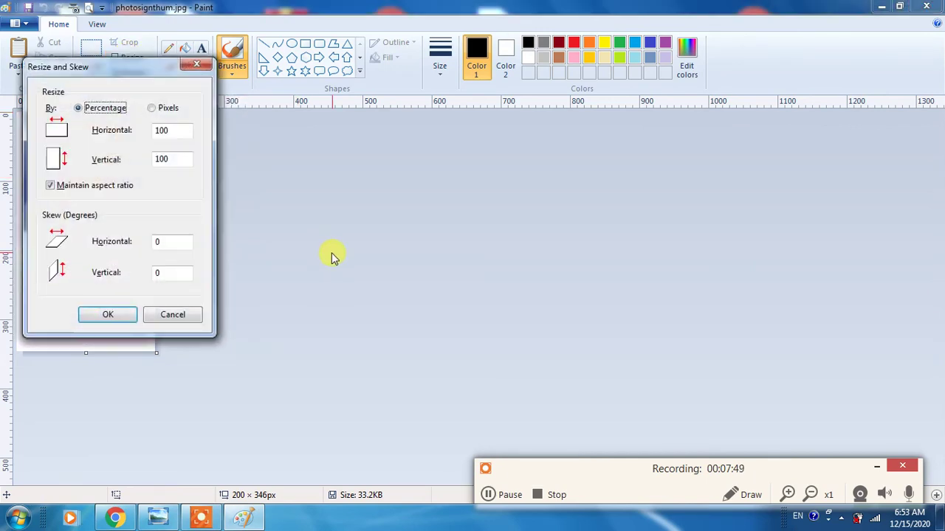
{"action": "left_click_drag", "start_coordinate": [114, 72], "coordinate": [334, 91]}
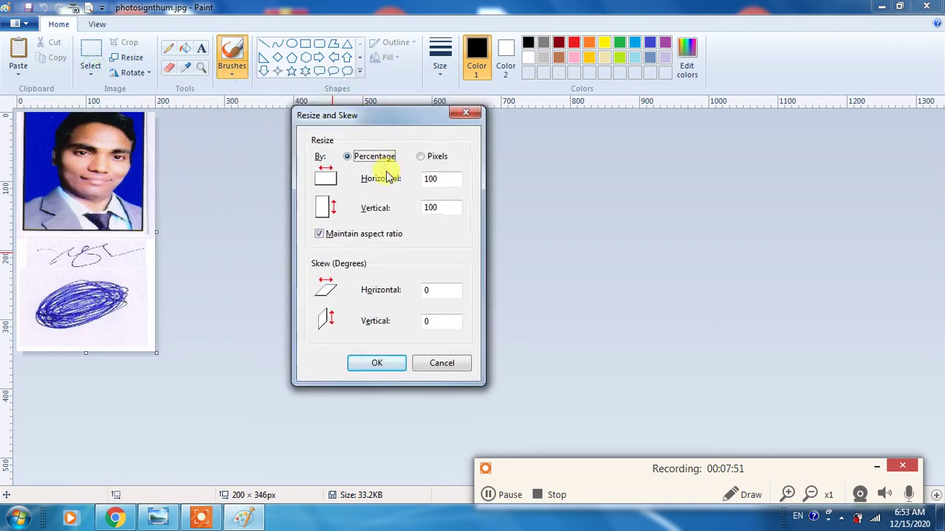
{"action": "left_click", "coordinate": [423, 157]}
{"action": "double_click", "coordinate": [453, 179]}
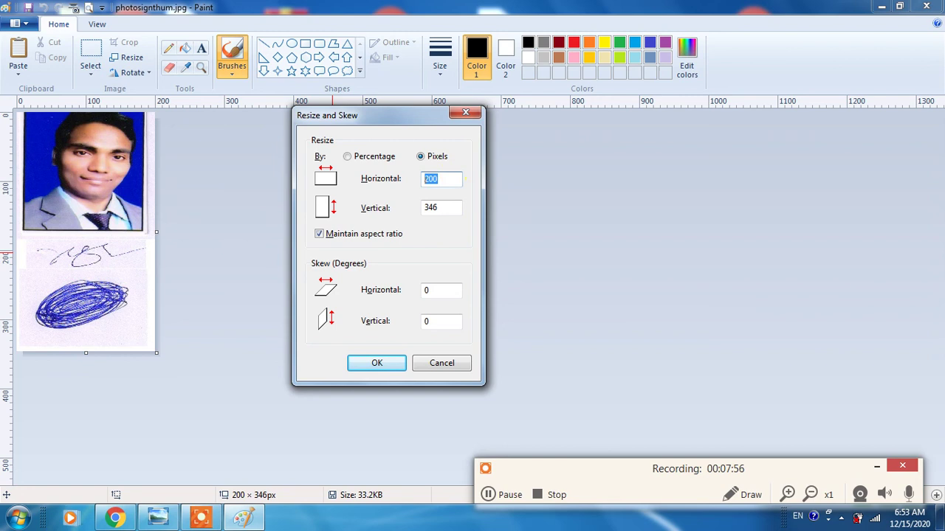
{"action": "type", "text": "400"}
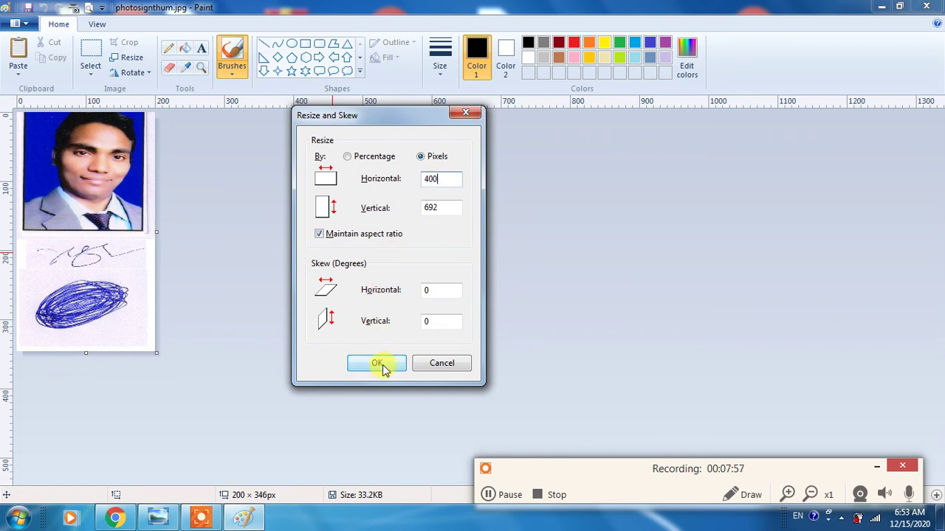
{"action": "left_click", "coordinate": [379, 363]}
{"action": "scroll", "coordinate": [258, 273], "scroll_direction": "down", "scroll_amount": 2}
{"action": "scroll", "coordinate": [258, 274], "scroll_direction": "up", "scroll_amount": 2}
{"action": "key", "text": "ctrl+s"}
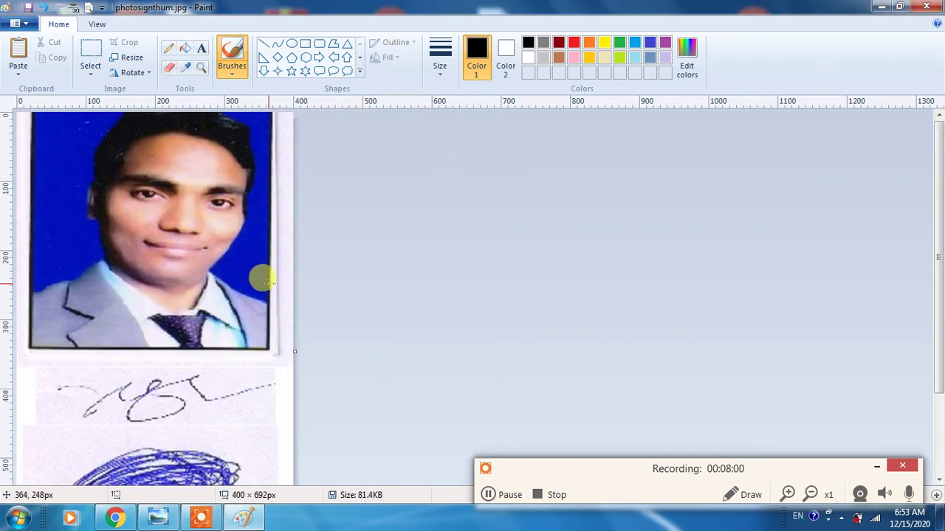
{"action": "left_click", "coordinate": [936, 6]}
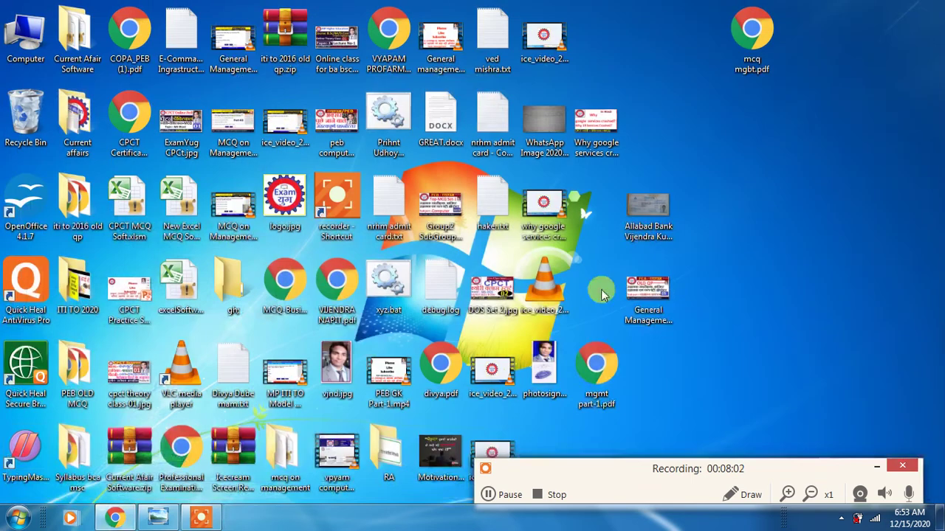
Examine the file size of the resized photosignthum.jpg in its properties and preview the image, closing both
{"action": "right_click", "coordinate": [546, 363]}
{"action": "left_click", "coordinate": [583, 497]}
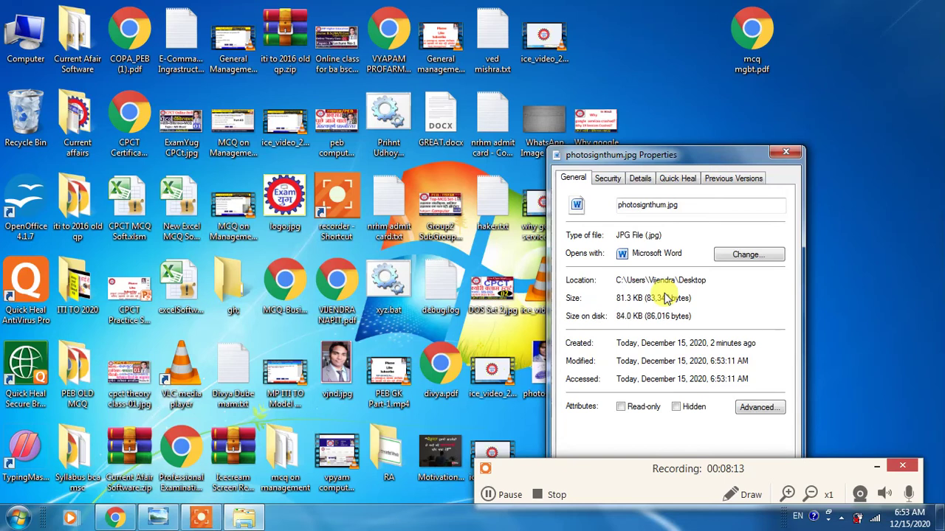
{"action": "left_click", "coordinate": [785, 152]}
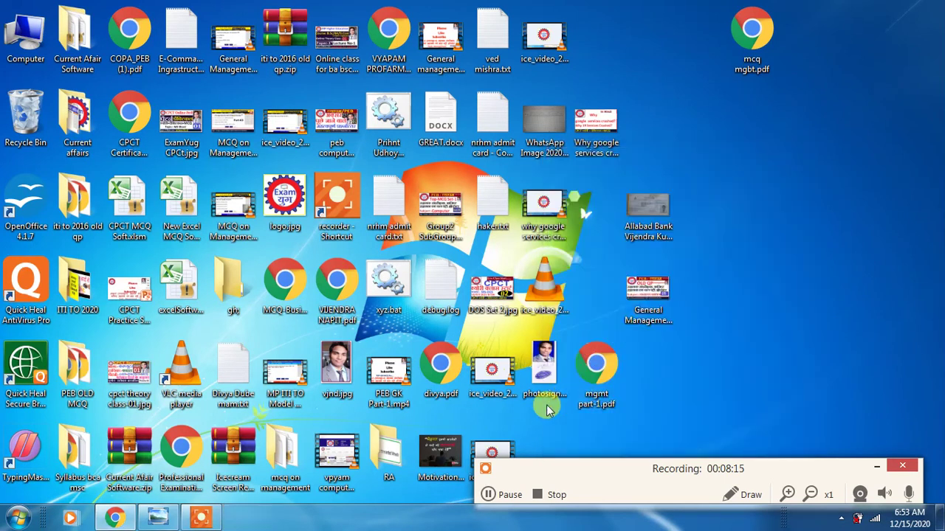
{"action": "right_click", "coordinate": [547, 359]}
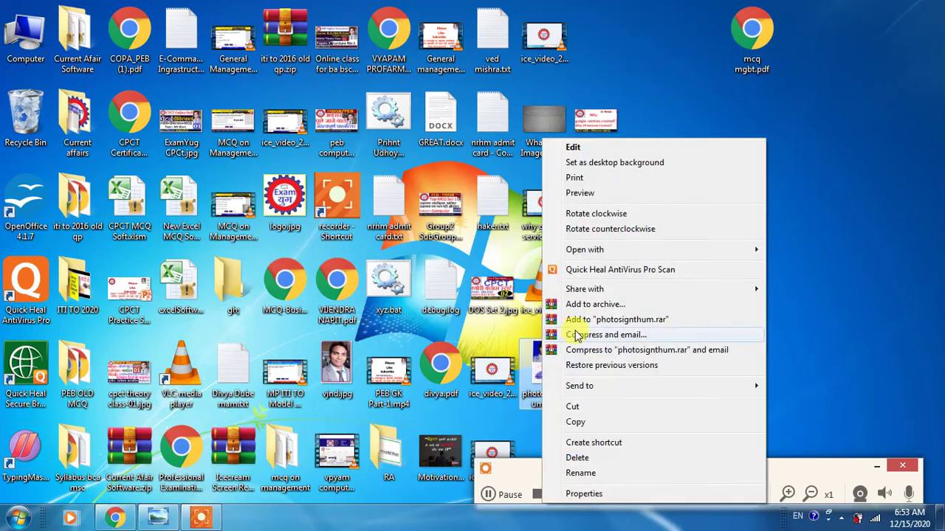
{"action": "left_click", "coordinate": [579, 193]}
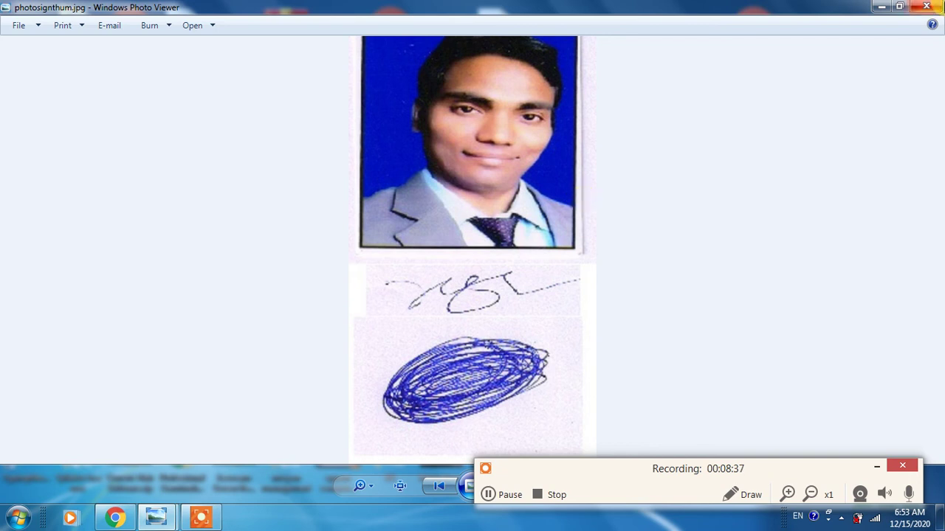
{"action": "left_click", "coordinate": [926, 6]}
Open photosignthum.jpg in Paint and cut out the portrait photo with a selection of about 365 × 354 px
{"action": "right_click", "coordinate": [544, 365]}
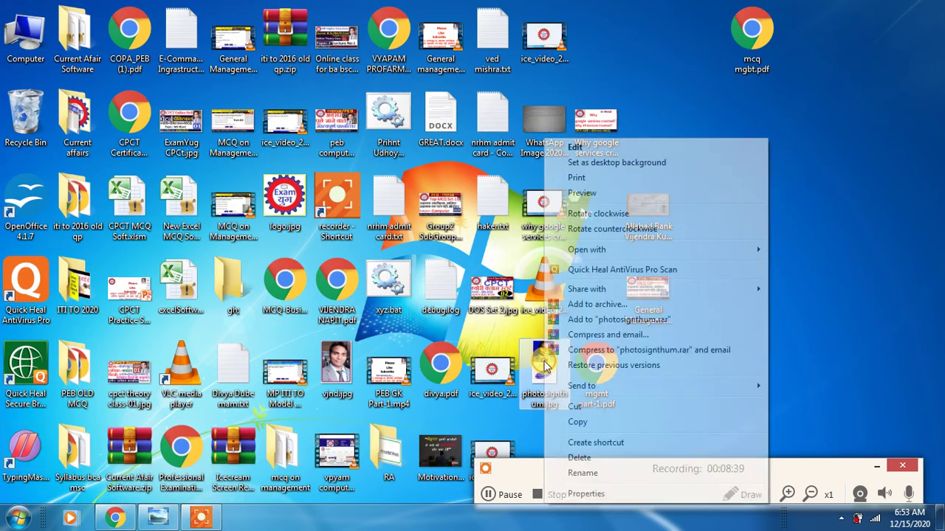
{"action": "mouse_move", "coordinate": [591, 250]}
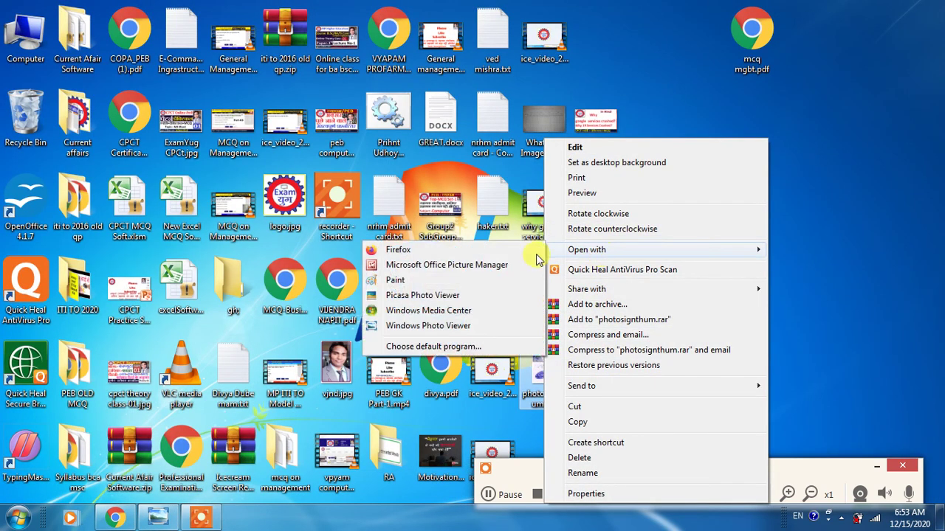
{"action": "left_click", "coordinate": [411, 280]}
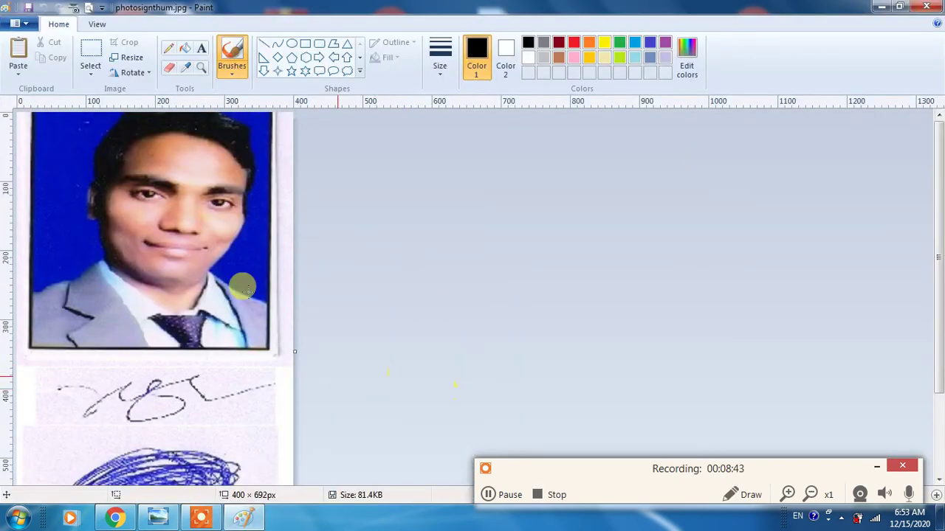
{"action": "left_click", "coordinate": [90, 63]}
{"action": "left_click_drag", "start_coordinate": [25, 116], "coordinate": [276, 359]}
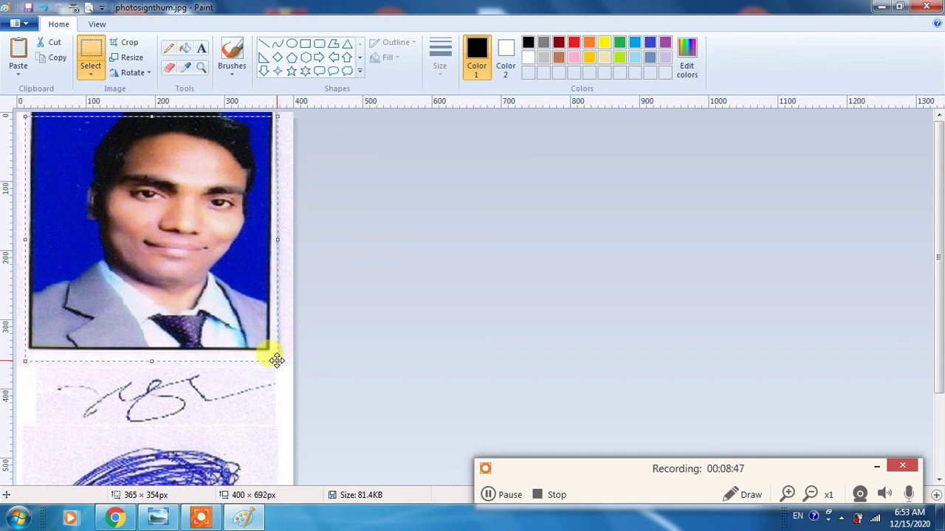
{"action": "key", "text": "ctrl+x"}
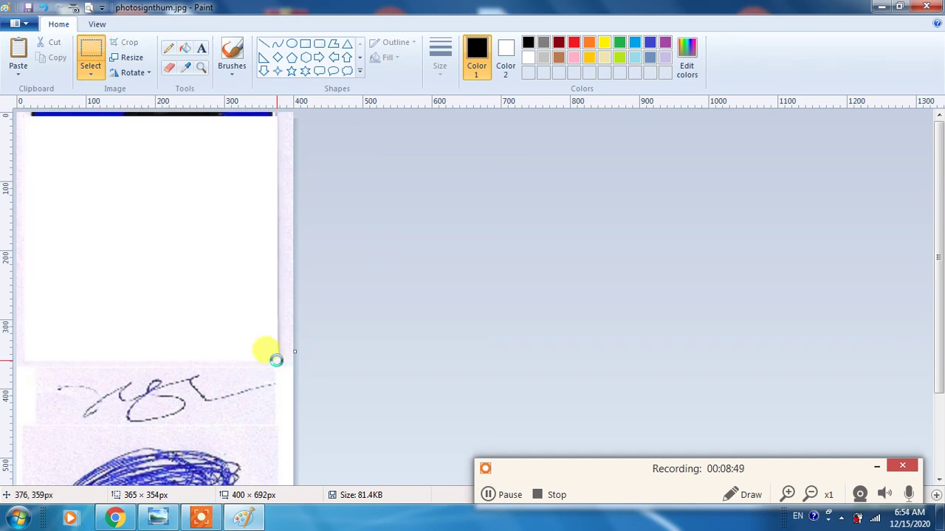
Launch a second Paint window with the mspaint command and paste the cut portrait photo into it
{"action": "key", "text": "super+r"}
{"action": "type", "text": "mspaint"}
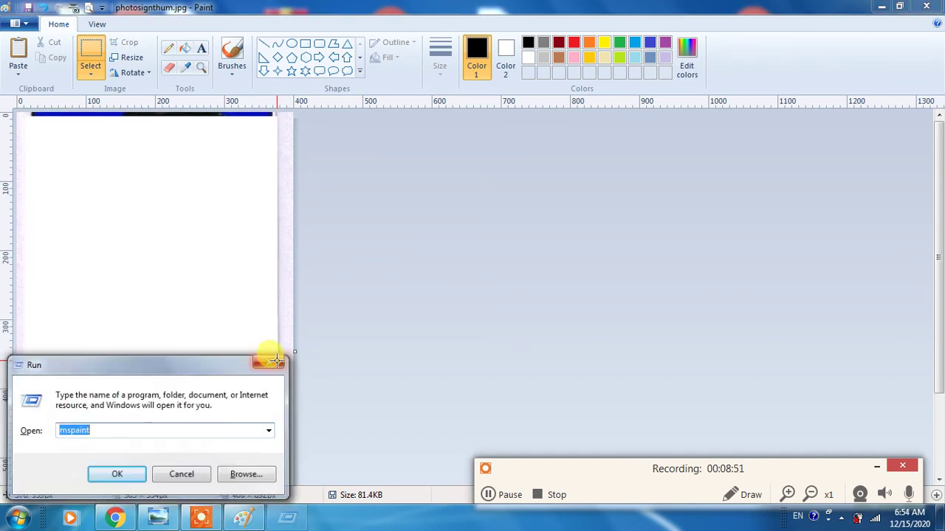
{"action": "key", "text": "Return"}
{"action": "key", "text": "ctrl+v"}
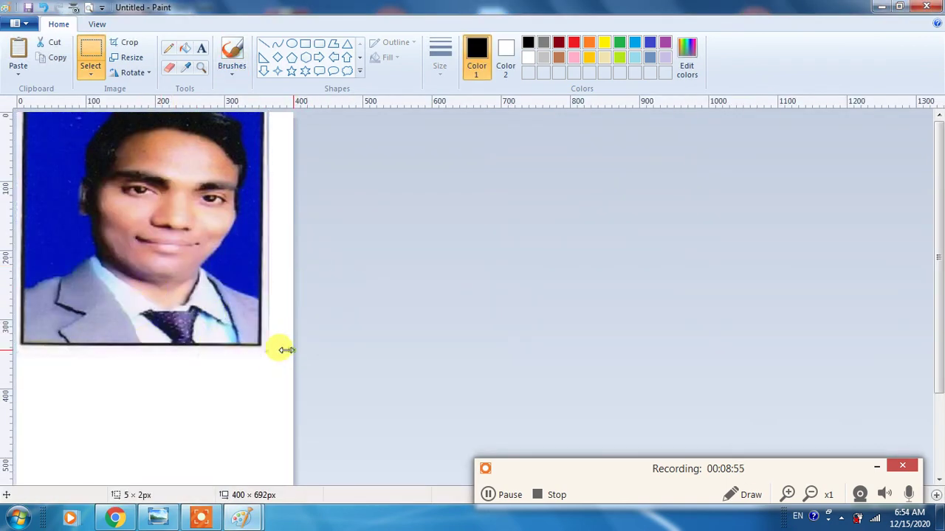
{"action": "left_click", "coordinate": [263, 363]}
Shrink the canvas around the pasted portrait photo to about 367 × 355 px
{"action": "left_click_drag", "start_coordinate": [294, 352], "coordinate": [270, 351]}
{"action": "scroll", "coordinate": [89, 376], "scroll_direction": "down", "scroll_amount": 3}
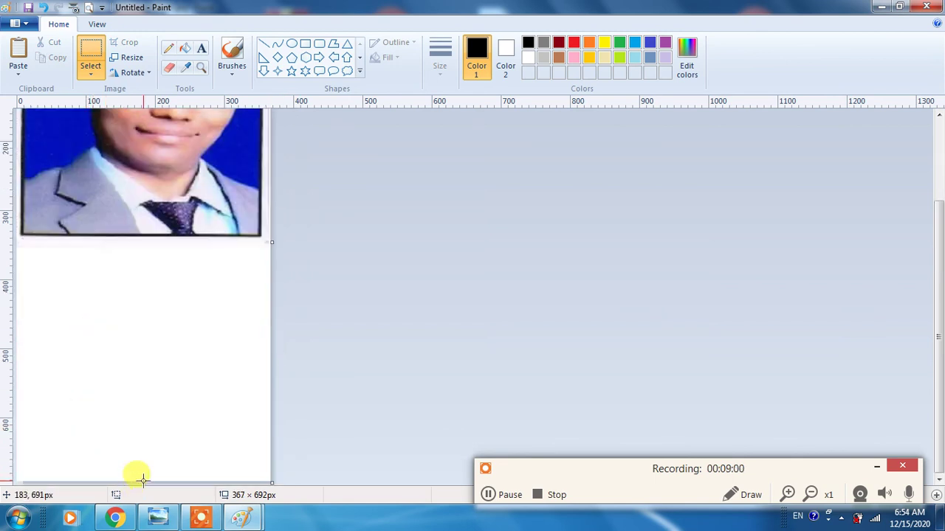
{"action": "left_click_drag", "start_coordinate": [142, 481], "coordinate": [138, 247]}
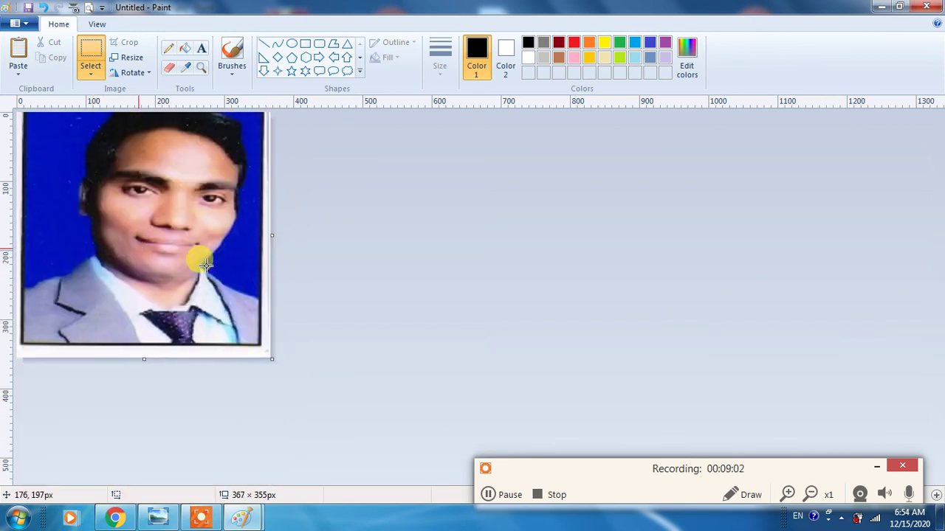
Save the portrait to the Desktop as a JPEG named photo and close its Paint window
{"action": "key", "text": "ctrl+s"}
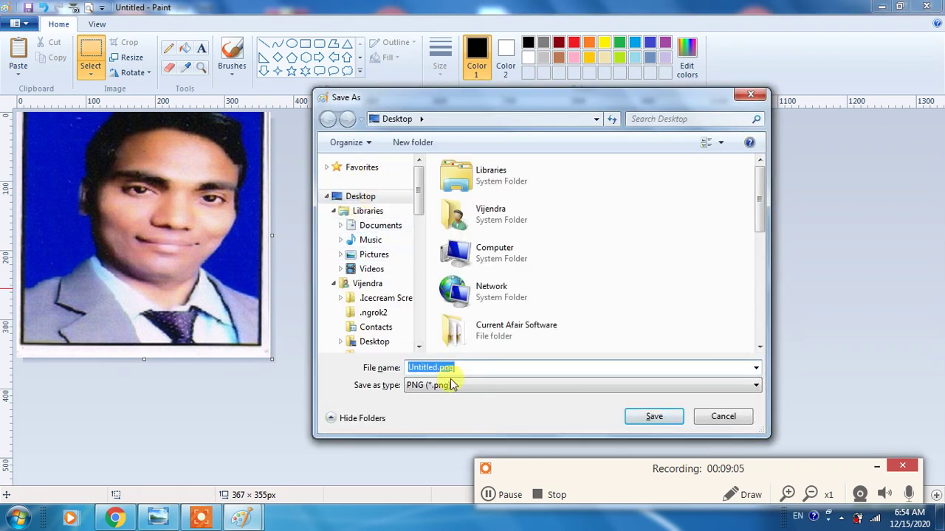
{"action": "type", "text": "photo"}
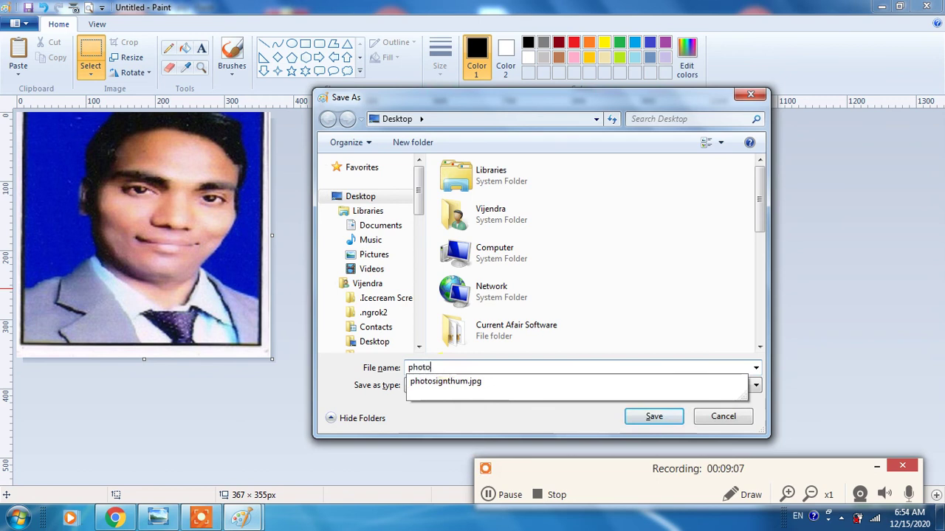
{"action": "left_click", "coordinate": [344, 386]}
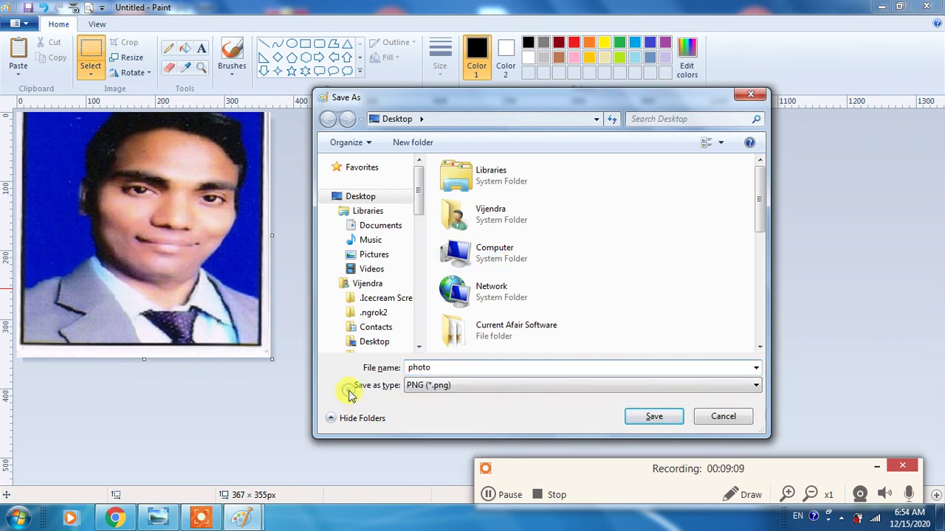
{"action": "left_click", "coordinate": [436, 388]}
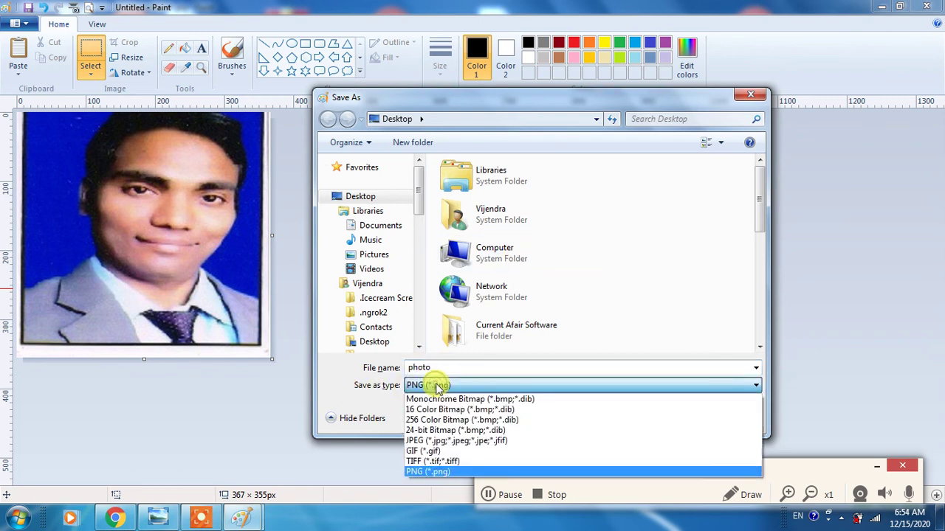
{"action": "left_click", "coordinate": [434, 441]}
{"action": "left_click", "coordinate": [649, 417]}
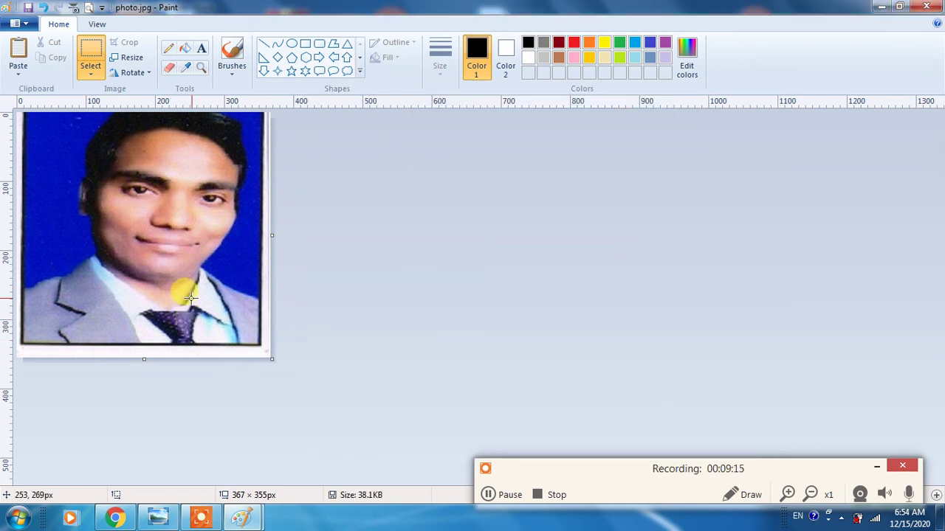
{"action": "left_click", "coordinate": [927, 6]}
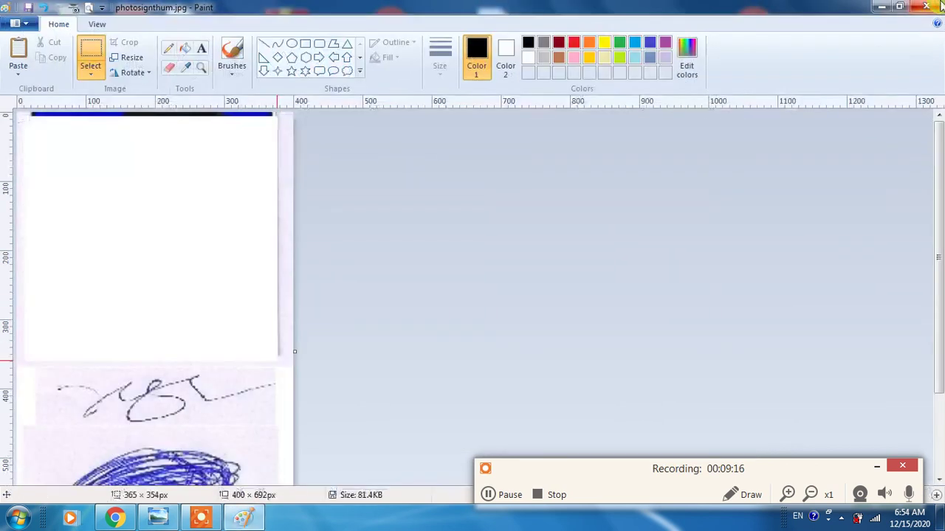
Move photo.jpg to an empty area of the desktop and return to photosignthum.jpg in Paint
{"action": "left_click", "coordinate": [883, 7]}
{"action": "mouse_move", "coordinate": [544, 442]}
{"action": "left_mouse_down"}
{"action": "mouse_move", "coordinate": [734, 214]}
{"action": "mouse_move", "coordinate": [727, 231]}
{"action": "left_mouse_up"}
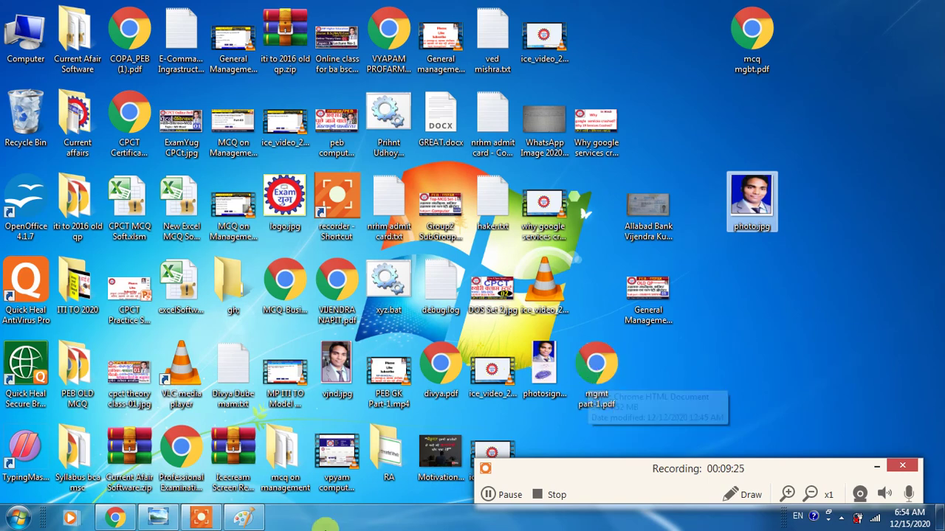
{"action": "left_click", "coordinate": [246, 518]}
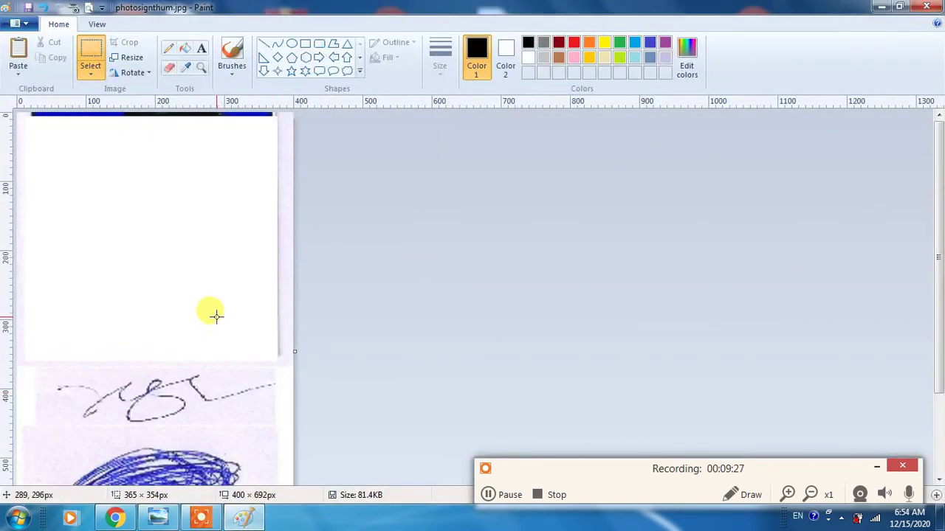
Undo the cut of the portrait photo in the combined image
{"action": "scroll", "coordinate": [214, 314], "scroll_direction": "down", "scroll_amount": 3}
{"action": "key", "text": "ctrl+z"}
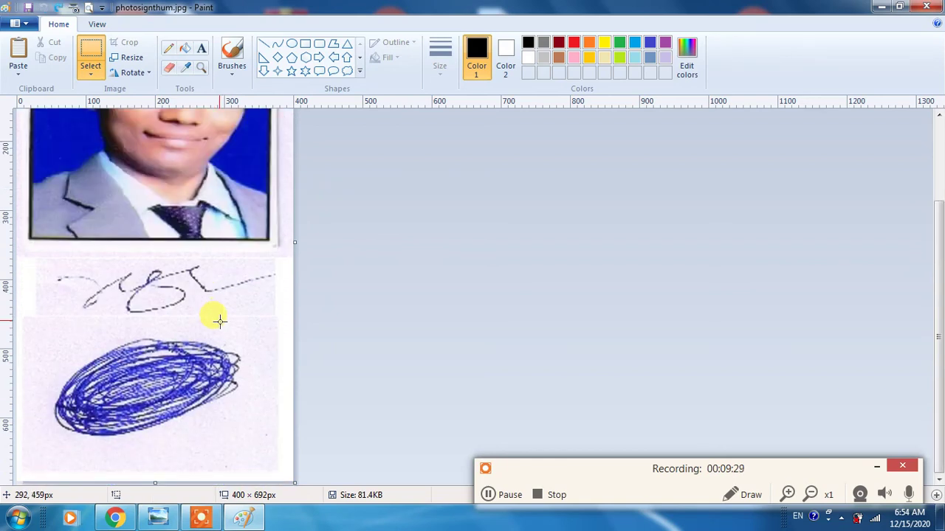
{"action": "scroll", "coordinate": [220, 320], "scroll_direction": "up", "scroll_amount": 3}
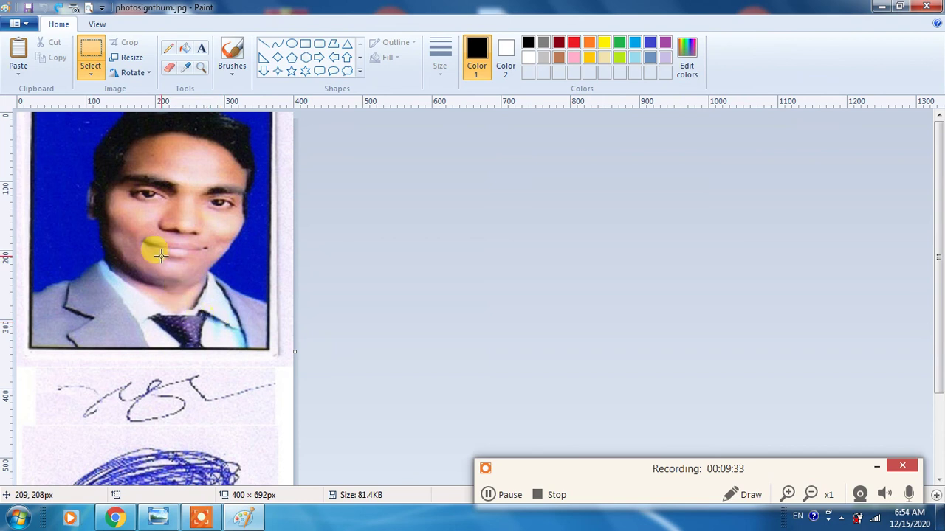
{"action": "left_click", "coordinate": [126, 57]}
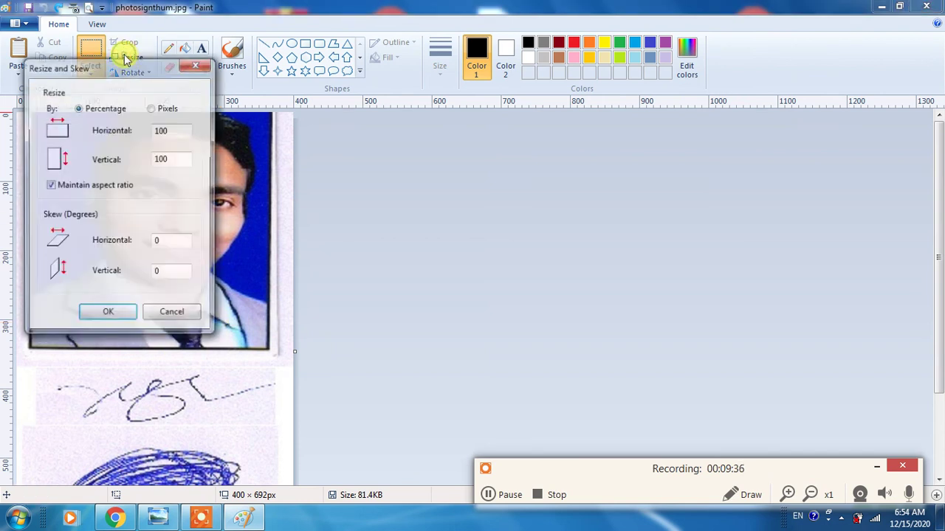
{"action": "left_click_drag", "start_coordinate": [123, 76], "coordinate": [381, 100]}
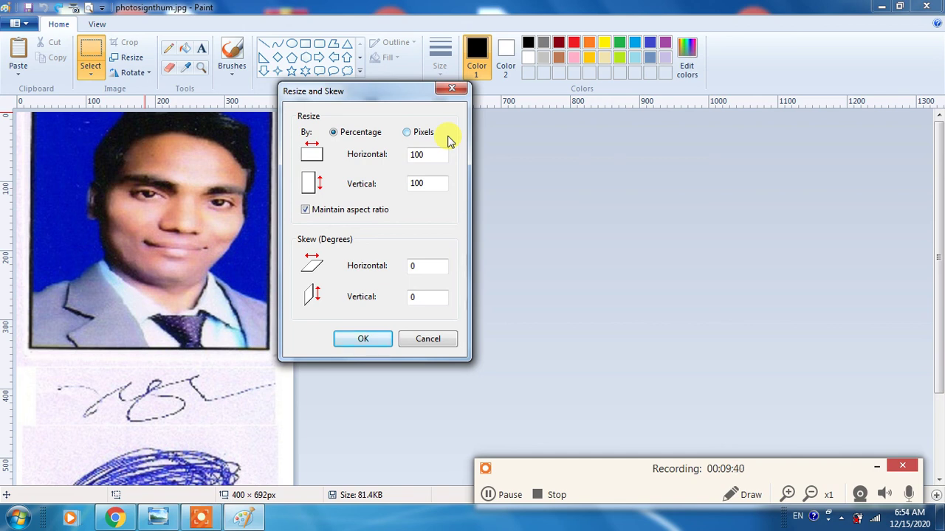
{"action": "left_click", "coordinate": [453, 90]}
Shorten the canvas to about 400 × 396 px, removing the signature and thumb print, and clear the strip beneath the portrait to white
{"action": "scroll", "coordinate": [241, 364], "scroll_direction": "down", "scroll_amount": 3}
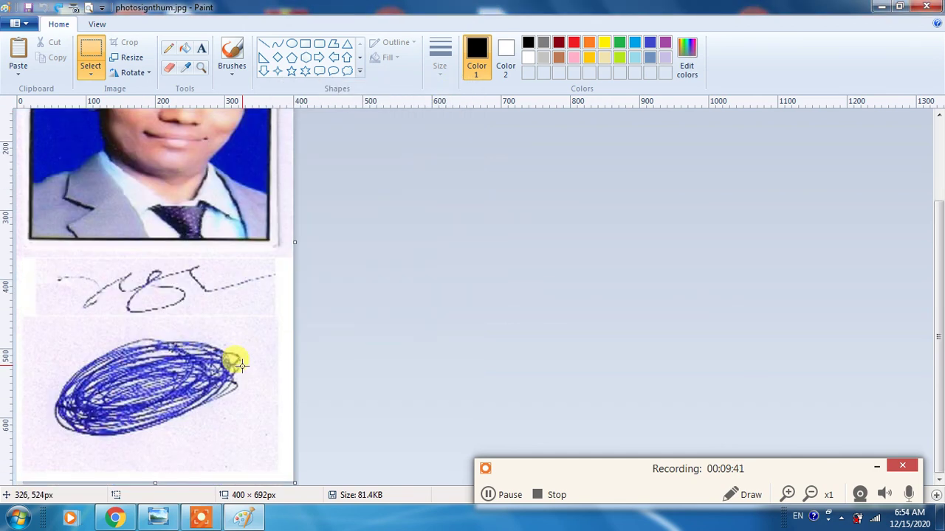
{"action": "left_click_drag", "start_coordinate": [150, 481], "coordinate": [149, 265]}
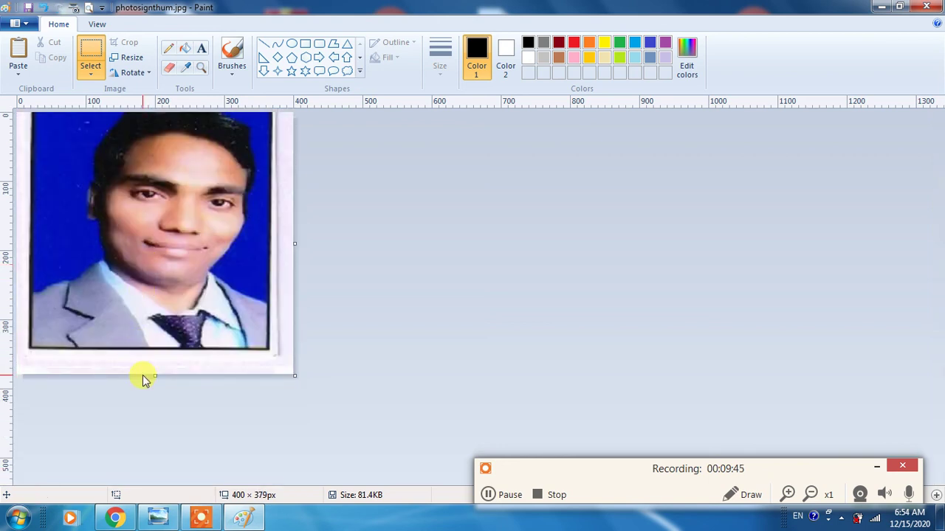
{"action": "left_click_drag", "start_coordinate": [152, 373], "coordinate": [155, 388]}
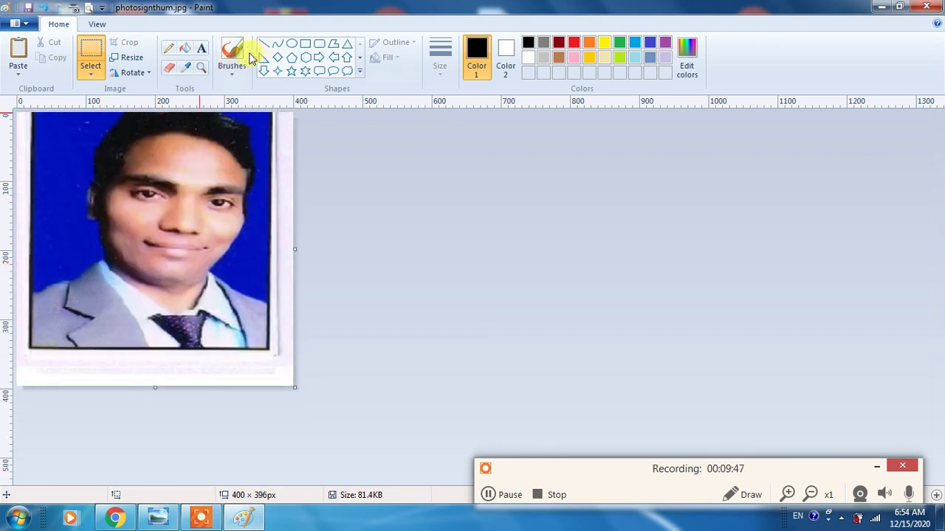
{"action": "left_click_drag", "start_coordinate": [9, 349], "coordinate": [305, 388]}
{"action": "key", "text": "Delete"}
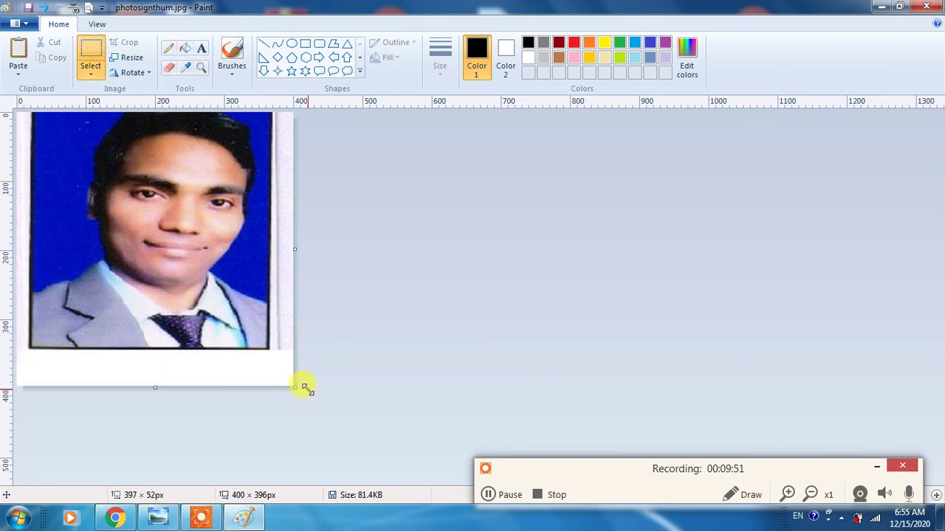
{"action": "left_click", "coordinate": [201, 49]}
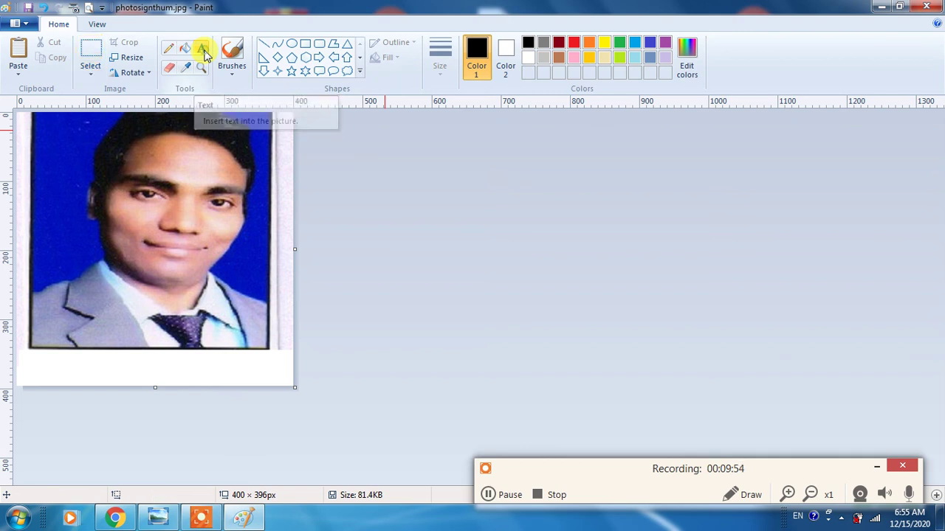
{"action": "left_click", "coordinate": [37, 366]}
{"action": "left_click_drag", "start_coordinate": [166, 366], "coordinate": [164, 348]}
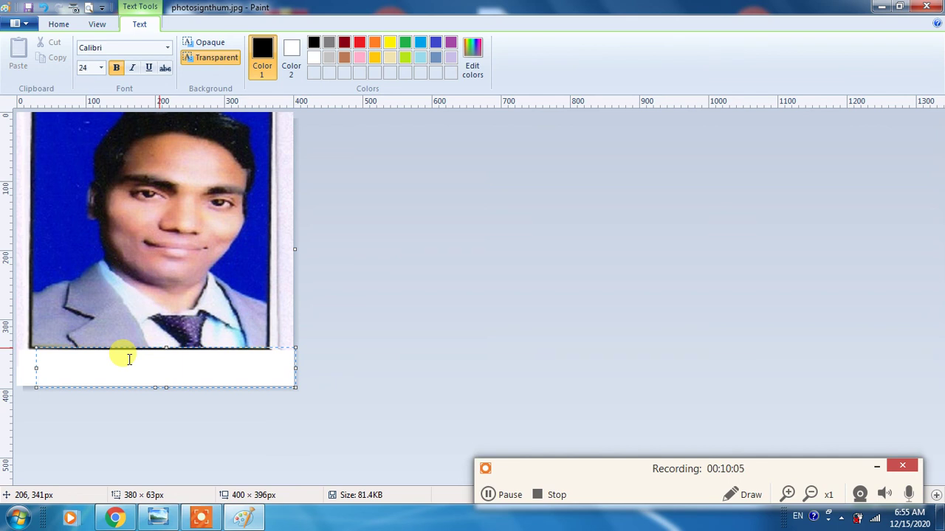
{"action": "left_click", "coordinate": [25, 369]}
{"action": "left_click", "coordinate": [35, 363]}
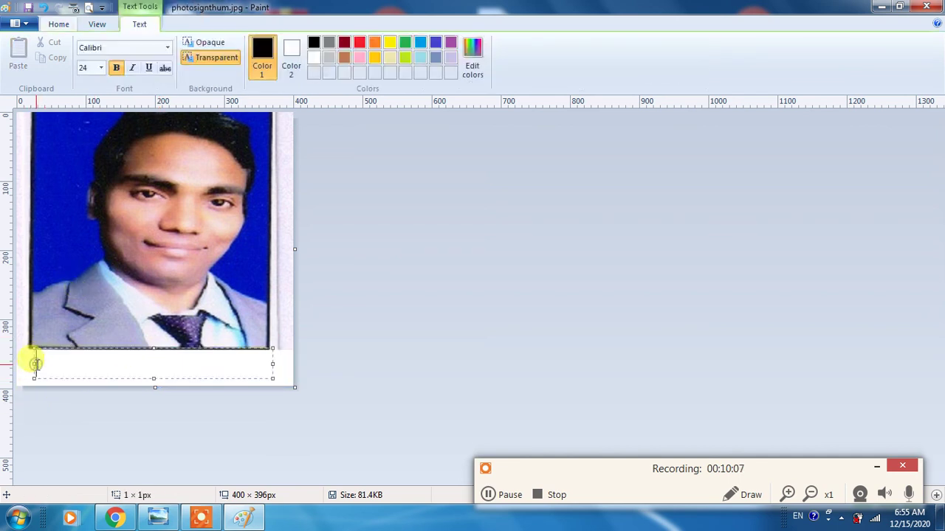
{"action": "type", "text": "WWW.Examyug.Com"}
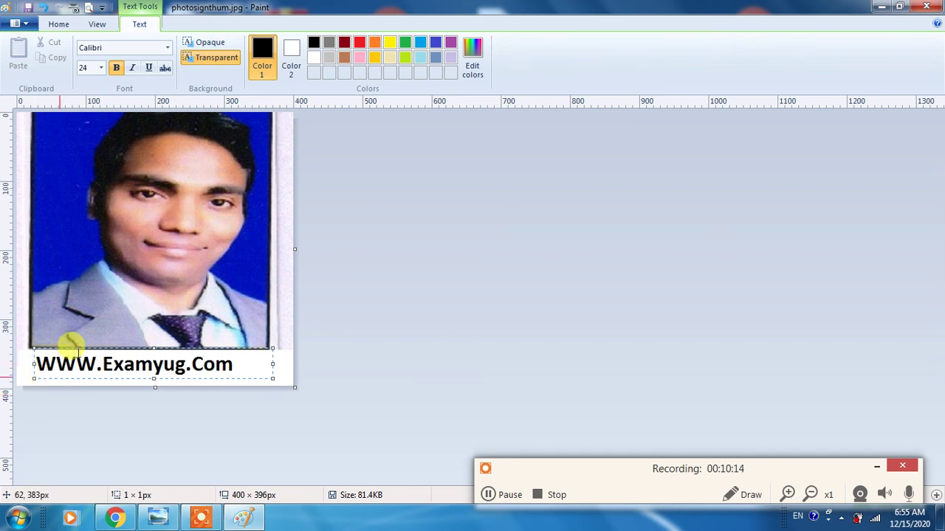
{"action": "left_click_drag", "start_coordinate": [80, 347], "coordinate": [97, 348]}
{"action": "left_click", "coordinate": [84, 282]}
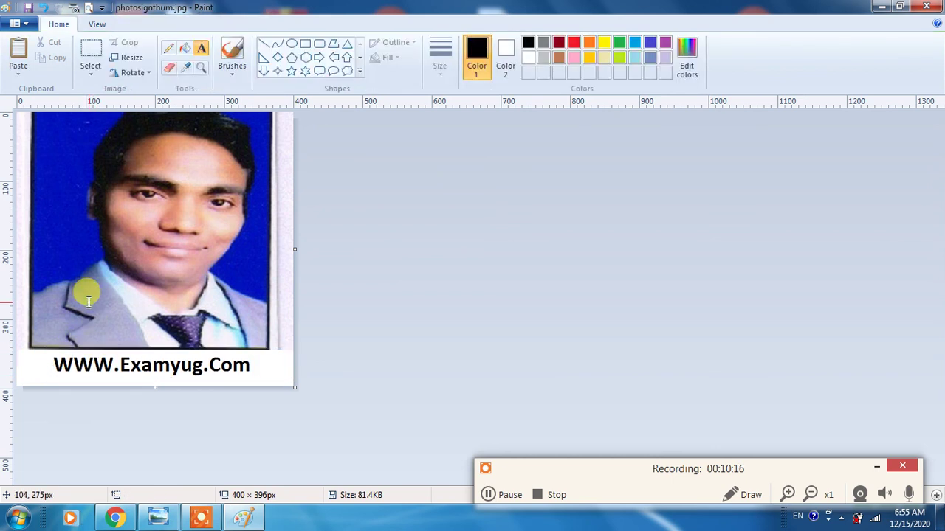